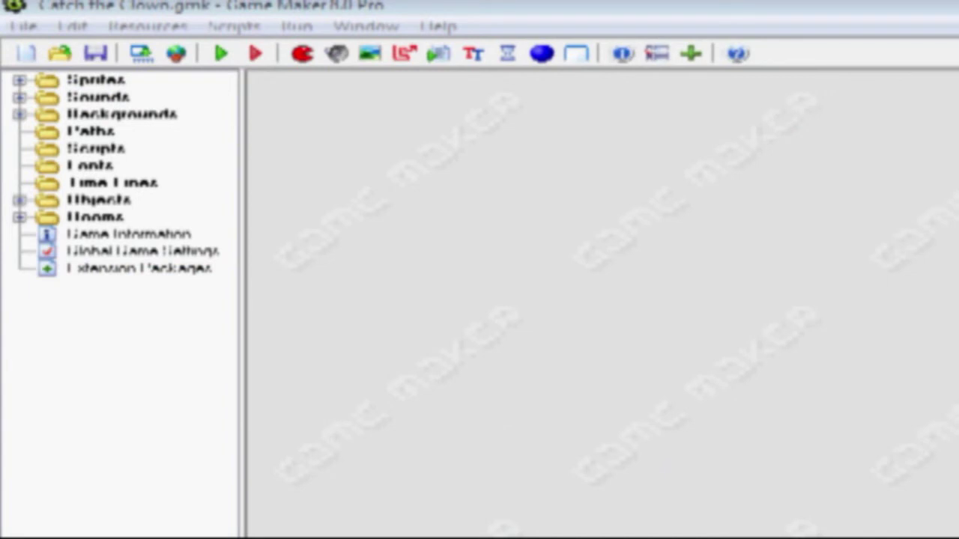
pyautogui.click(73, 26)
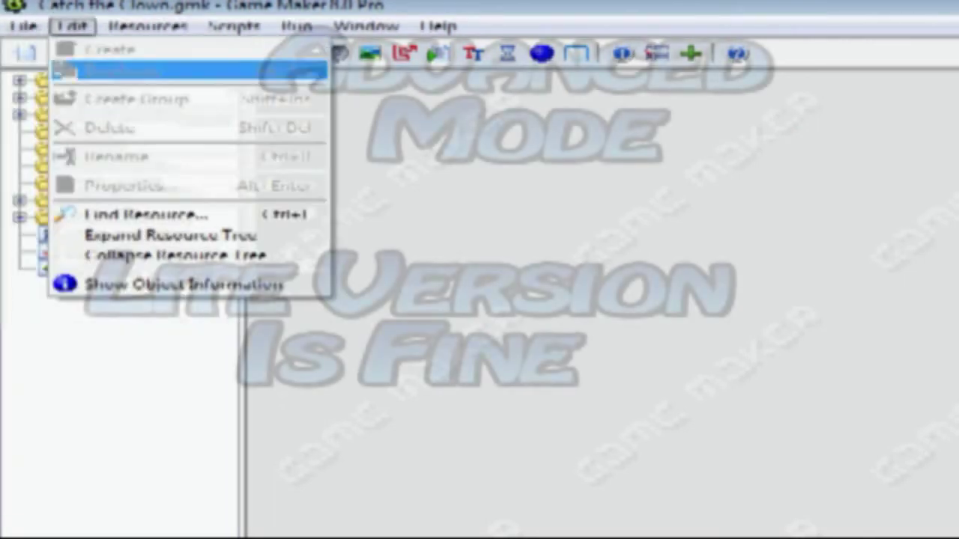
pyautogui.moveTo(23, 26)
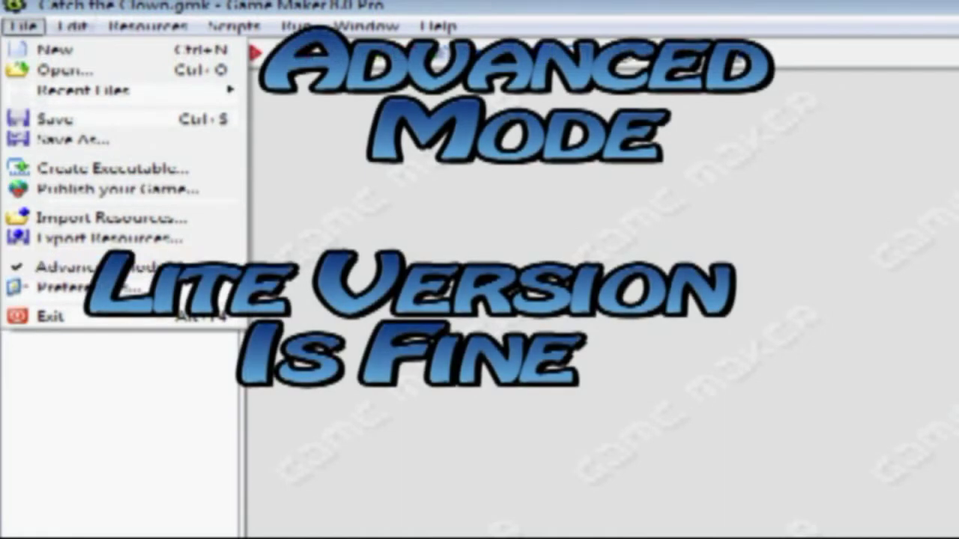
pyautogui.press('Return')
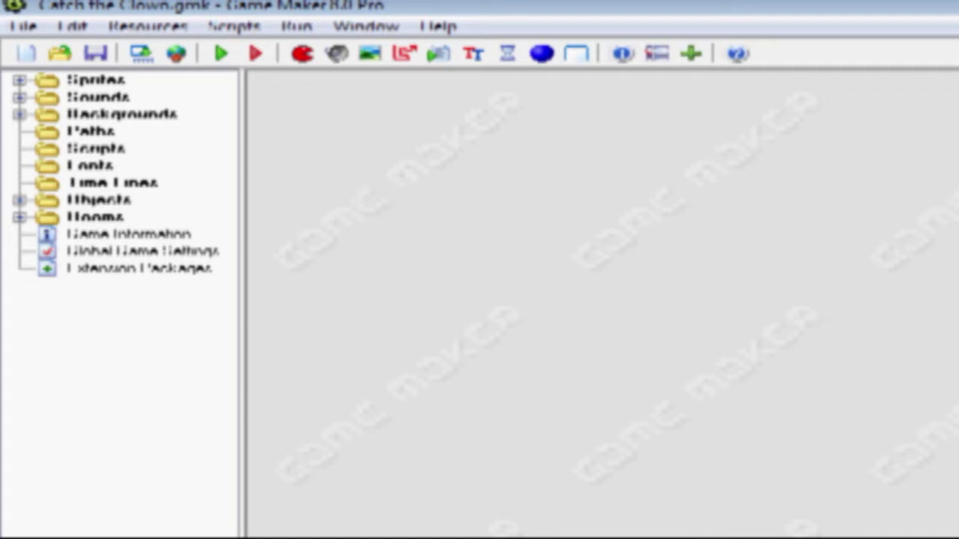
# - Create a new sprite and name it spr_monster1
pyautogui.doubleClick(95, 80)
pyautogui.rightClick(95, 79)
pyautogui.click(182, 93)
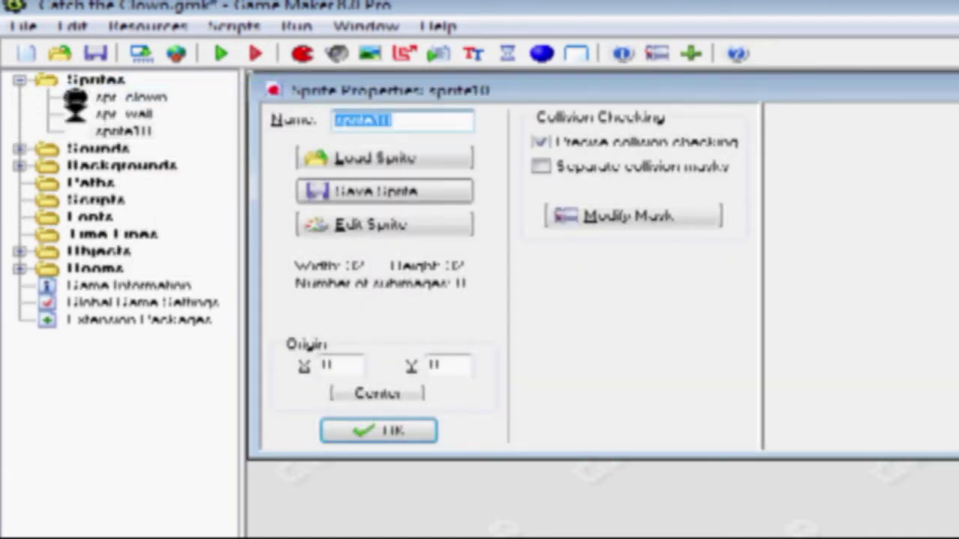
pyautogui.write('spr_monster1')
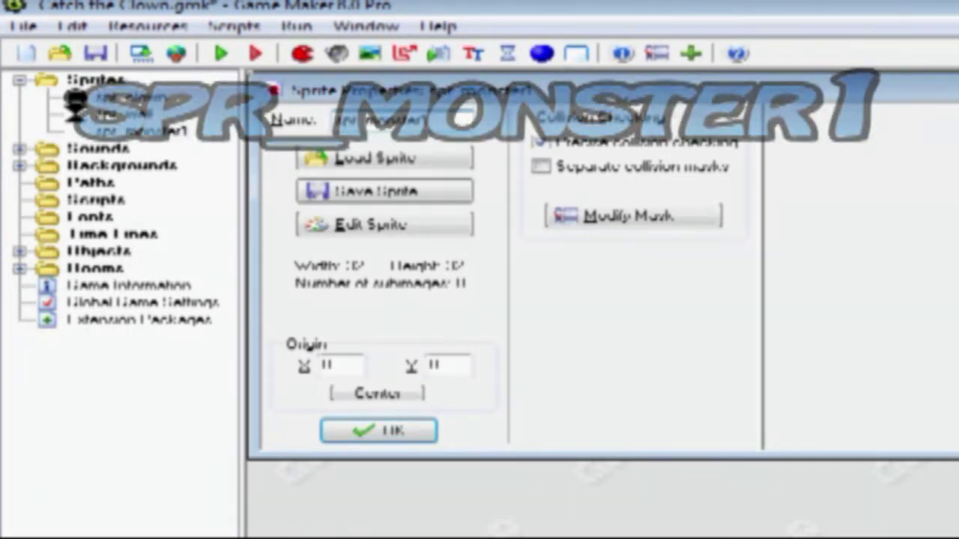
# - Add a blank image to the sprite and open it for pixel editing, enlarged and with the grid shown
pyautogui.click(384, 225)
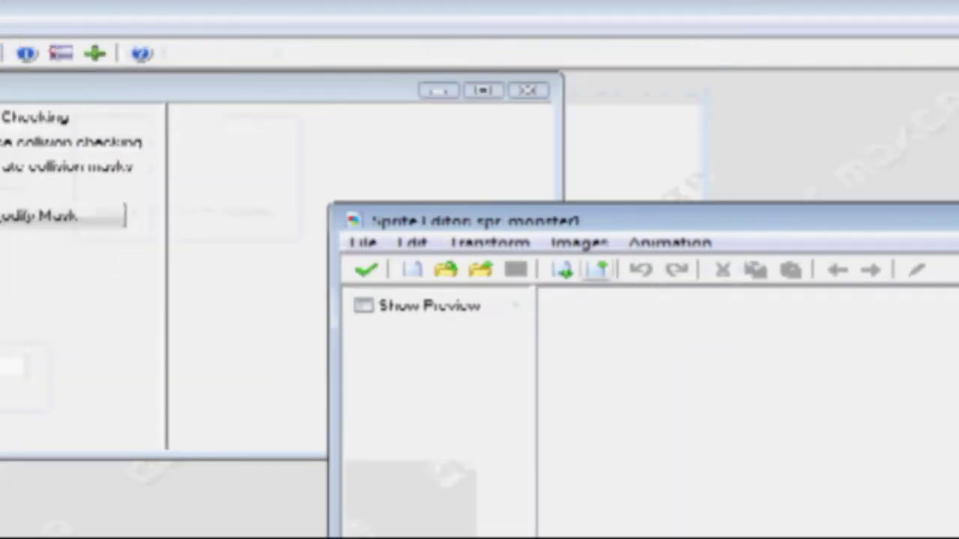
pyautogui.click(600, 270)
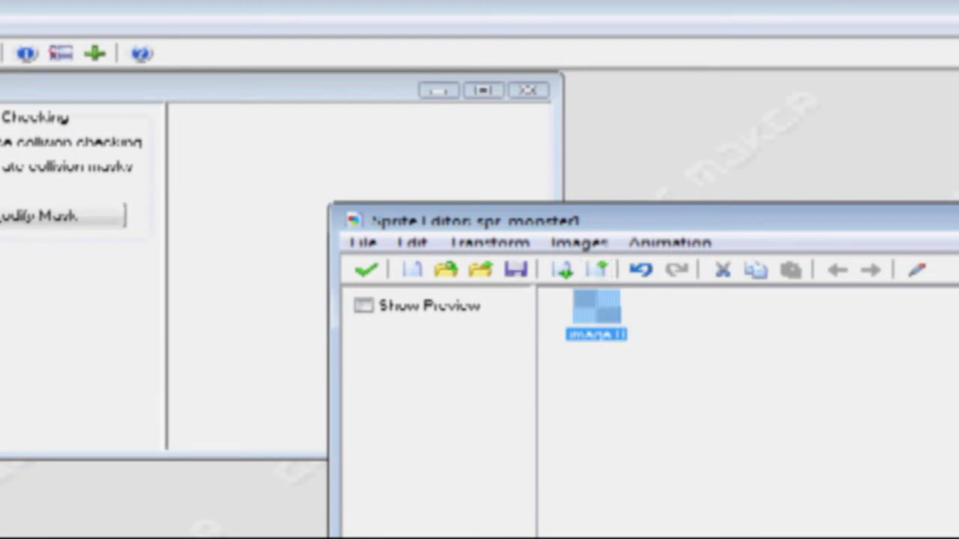
pyautogui.doubleClick(598, 308)
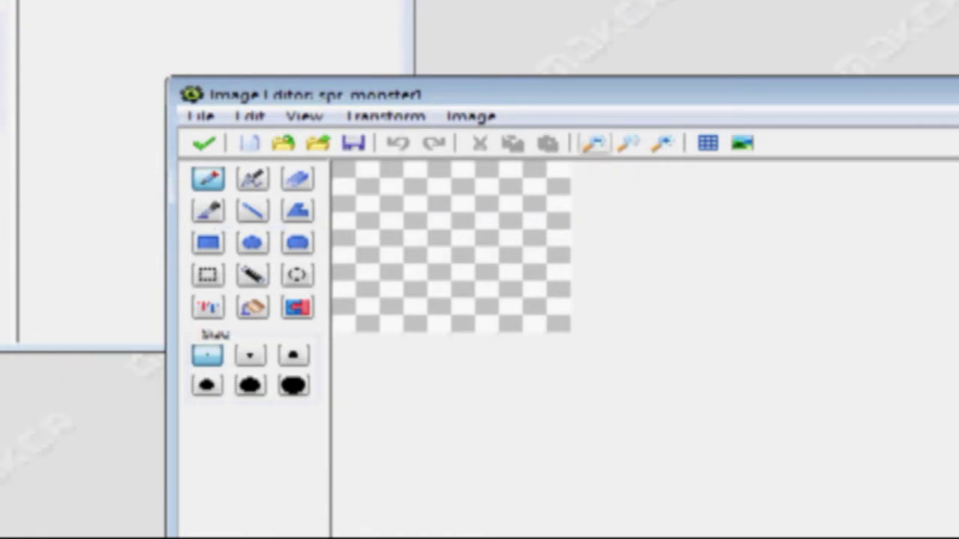
pyautogui.click(663, 143)
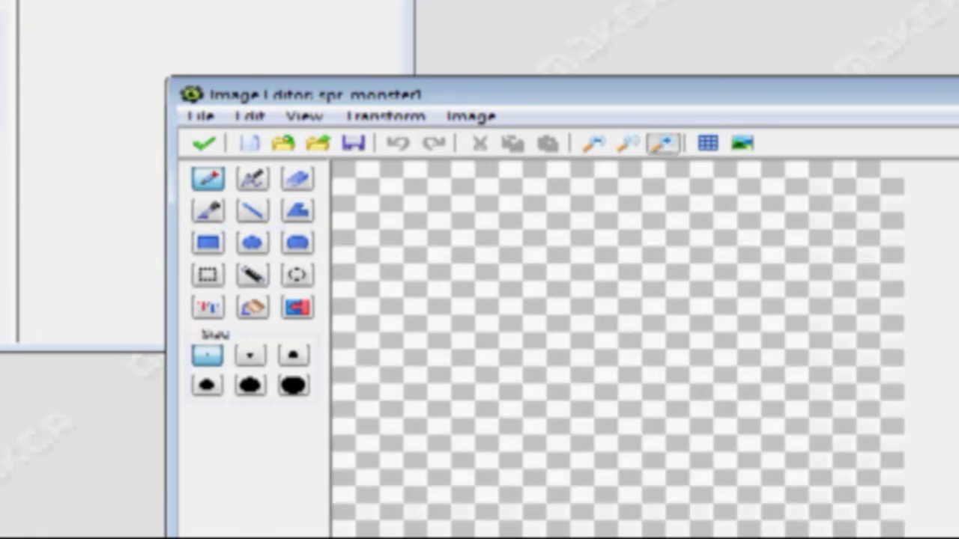
pyautogui.click(708, 143)
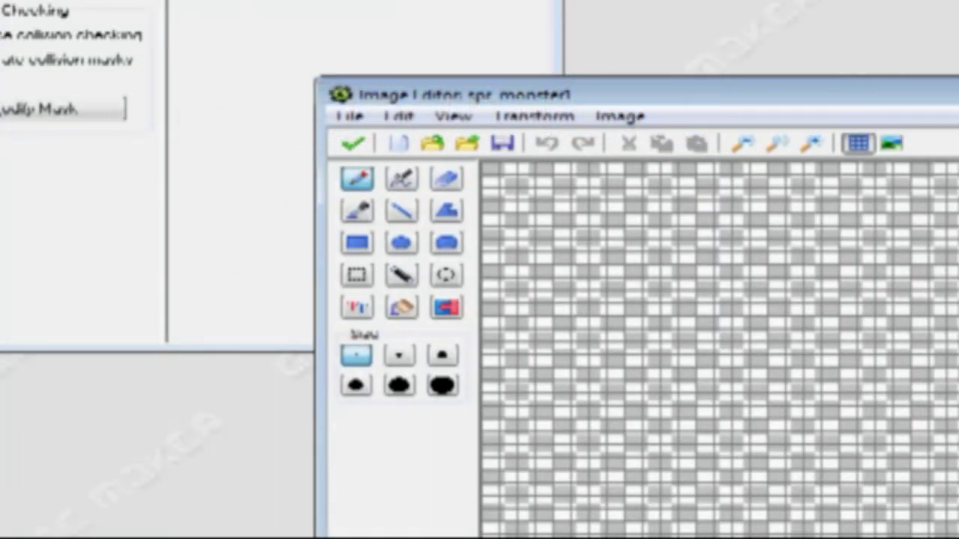
# - Draw black guide pixels 16 cells along the canvas's upper edge from its corner, then down to the centre, marking the middle pixels
pyautogui.moveTo(490, 169); pyautogui.dragTo(687, 169)
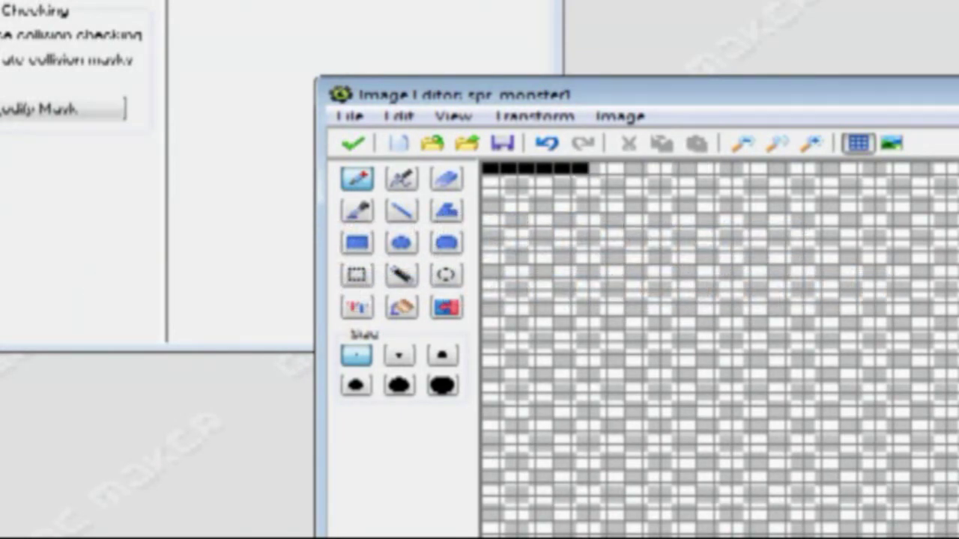
pyautogui.moveTo(580, 168)
pyautogui.mouseDown()
pyautogui.moveTo(706, 167)
pyautogui.moveTo(760, 191)
pyautogui.mouseUp()
pyautogui.moveTo(609, 191); pyautogui.dragTo(609, 261)
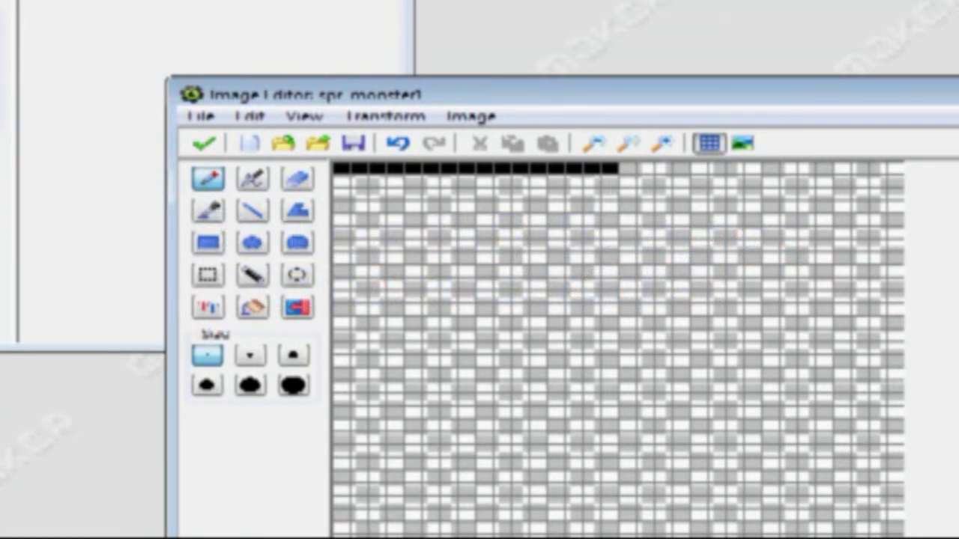
pyautogui.moveTo(610, 168); pyautogui.dragTo(609, 361)
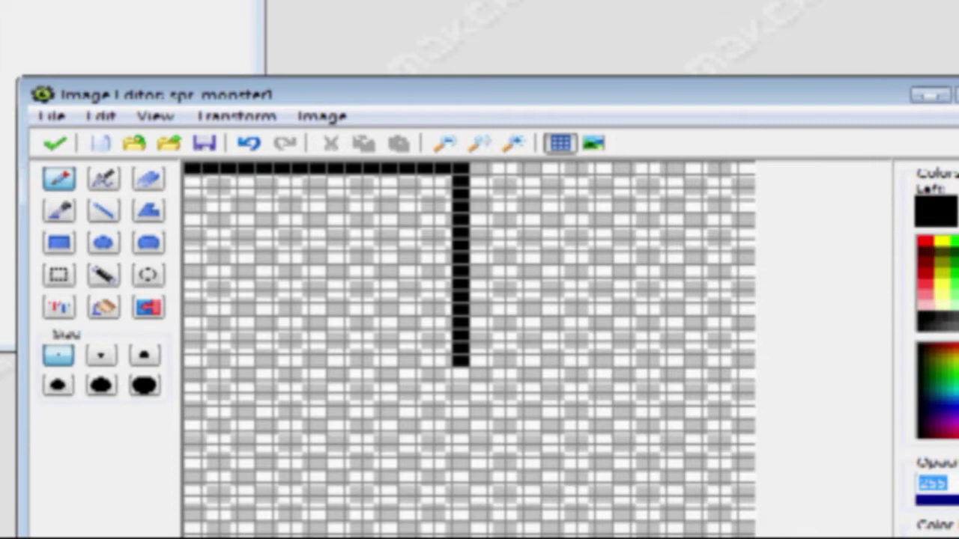
pyautogui.moveTo(461, 362)
pyautogui.mouseDown()
pyautogui.moveTo(478, 373)
pyautogui.moveTo(478, 362)
pyautogui.mouseUp()
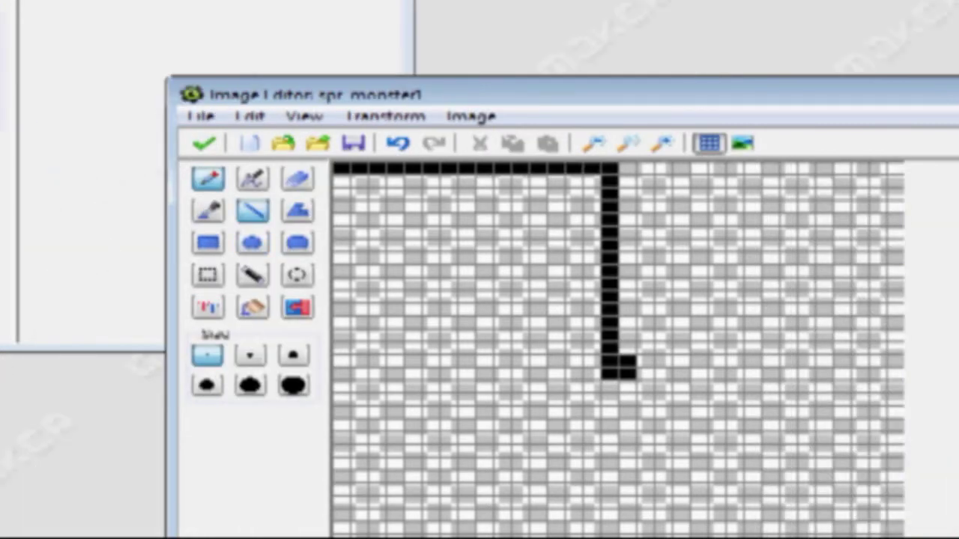
# - Draw a two-pixel-thick black cross through the canvas centre with the Line tool, reaching all four edges
pyautogui.click(103, 211)
pyautogui.moveTo(628, 362)
pyautogui.mouseDown()
pyautogui.moveTo(895, 362)
pyautogui.moveTo(449, 386)
pyautogui.moveTo(342, 374)
pyautogui.moveTo(359, 362)
pyautogui.moveTo(528, 348)
pyautogui.mouseUp()
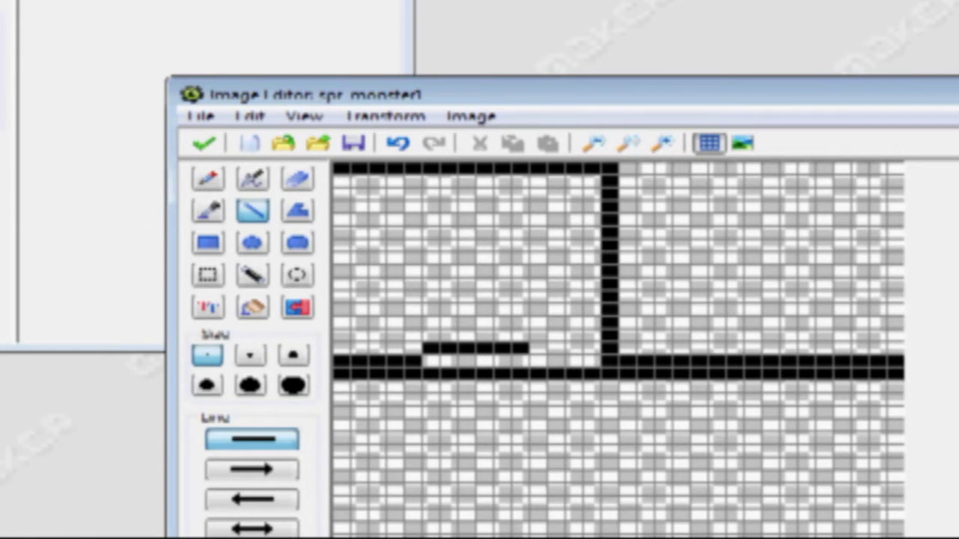
pyautogui.moveTo(528, 348); pyautogui.dragTo(592, 362)
pyautogui.moveTo(628, 349); pyautogui.dragTo(628, 169)
pyautogui.moveTo(627, 386)
pyautogui.mouseDown()
pyautogui.moveTo(628, 490)
pyautogui.moveTo(609, 537)
pyautogui.moveTo(627, 537)
pyautogui.mouseUp()
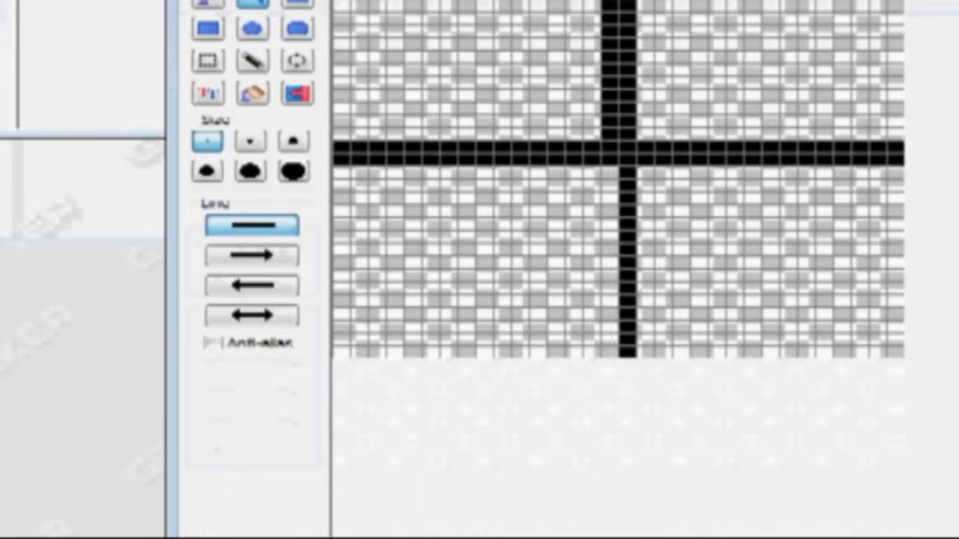
pyautogui.moveTo(611, 166); pyautogui.dragTo(610, 357)
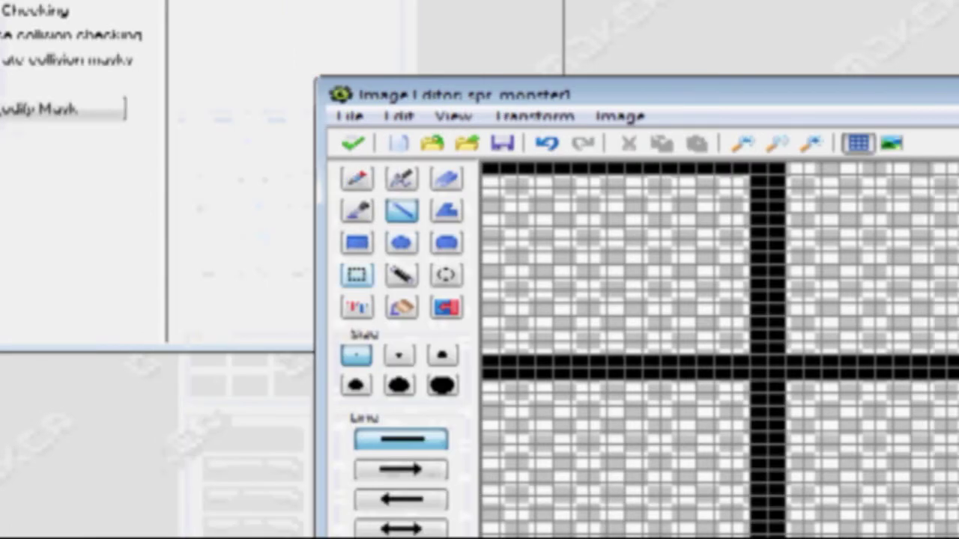
# - Select the leftover guide pixels along the canvas's upper edge and delete them
pyautogui.click(357, 275)
pyautogui.moveTo(592, 257)
pyautogui.mouseDown()
pyautogui.moveTo(395, 169)
pyautogui.moveTo(340, 169)
pyautogui.mouseUp()
pyautogui.press('Delete')
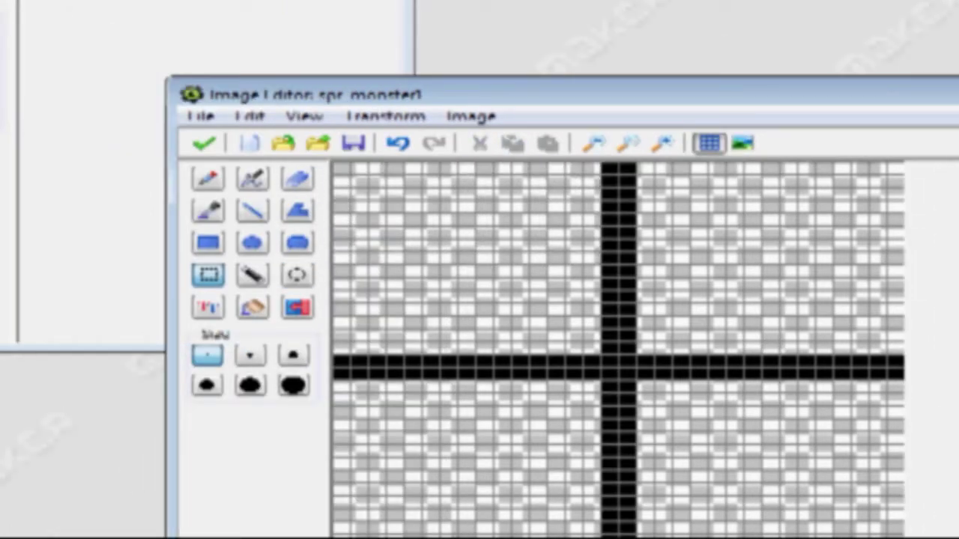
# - Draw two four-pixel black diagonals with the pencil, going up and outward from the cross's centre on both sides
pyautogui.click(209, 178)
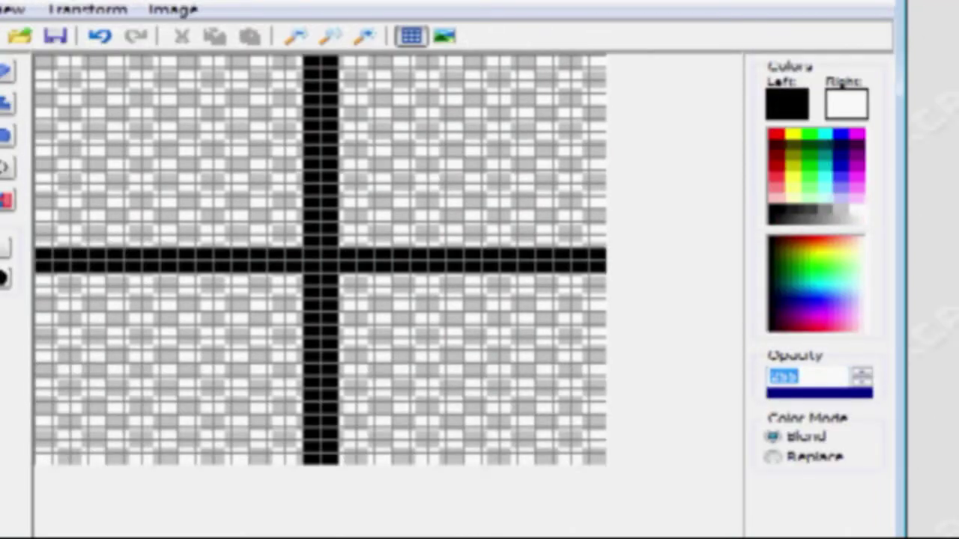
pyautogui.click(347, 241)
pyautogui.click(365, 228)
pyautogui.click(383, 217)
pyautogui.click(400, 202)
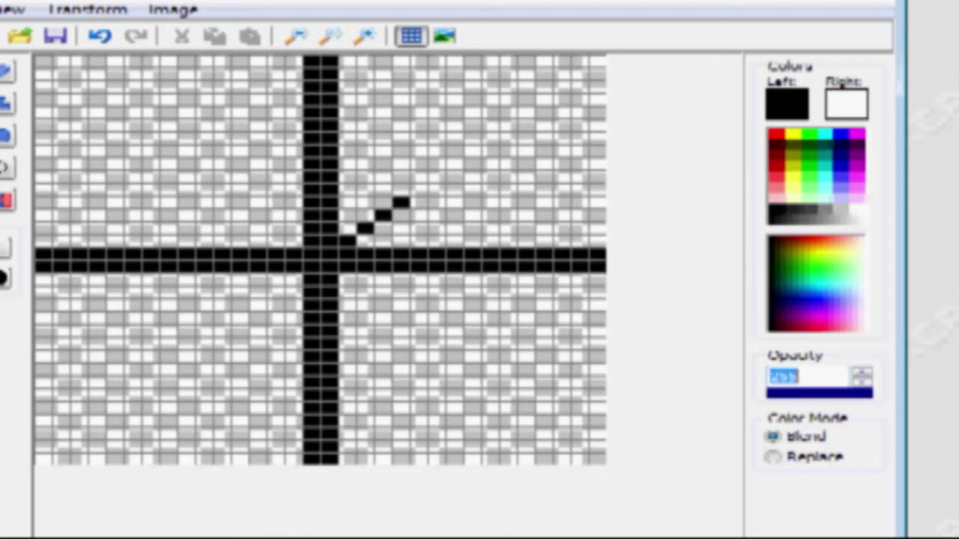
pyautogui.click(294, 241)
pyautogui.click(277, 229)
pyautogui.click(258, 217)
pyautogui.click(241, 202)
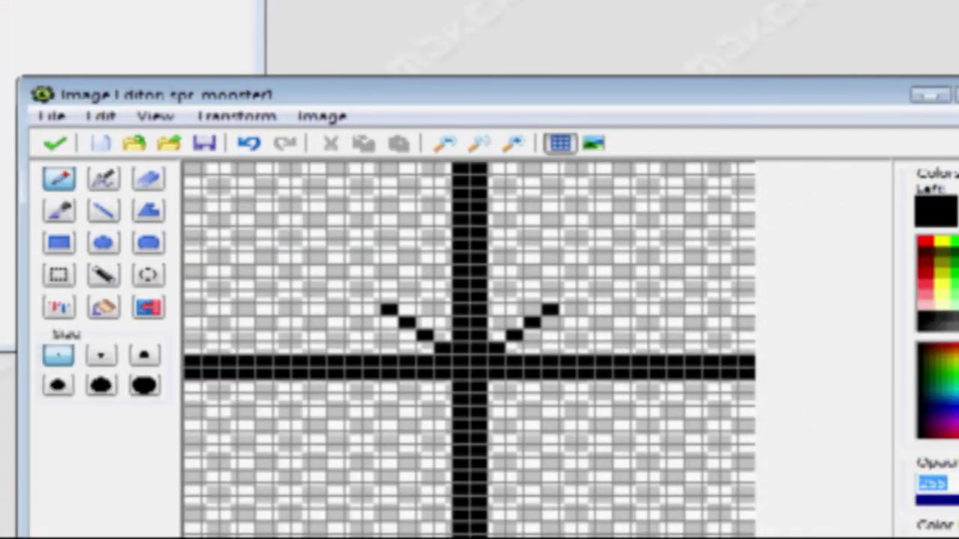
# - Draw two four-pixel black diagonals going down and outward from the cross's centre on both sides
pyautogui.click(497, 386)
pyautogui.click(515, 400)
pyautogui.click(532, 413)
pyautogui.click(550, 425)
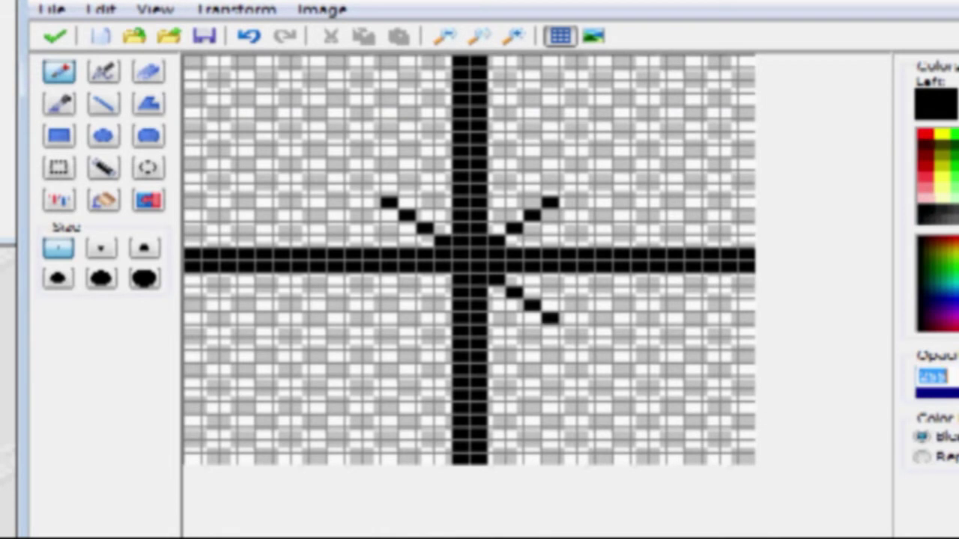
pyautogui.click(443, 279)
pyautogui.click(425, 293)
pyautogui.click(409, 305)
pyautogui.click(389, 318)
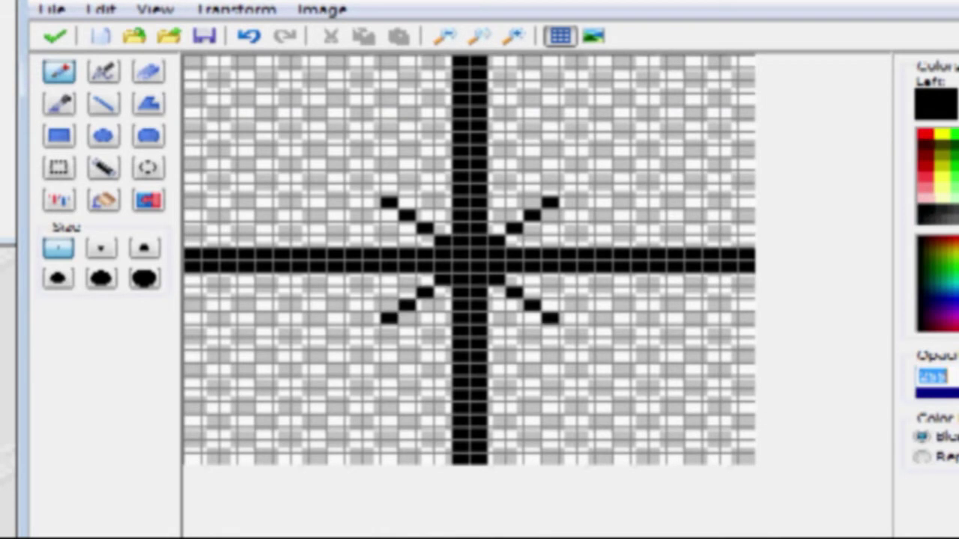
# - Connect the cross's tips to the ends of the diagonals with black lines, forming a four-pointed star outline
pyautogui.click(402, 210)
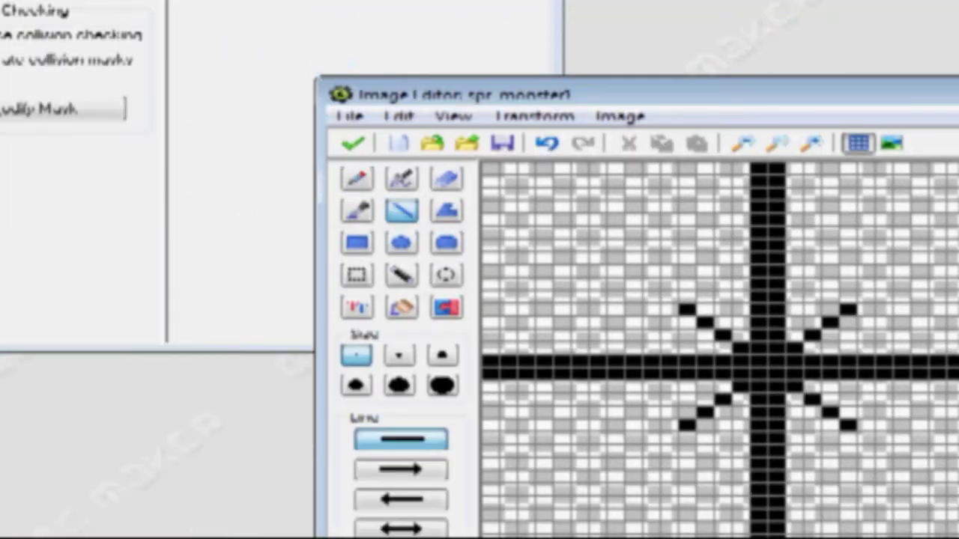
pyautogui.moveTo(759, 168); pyautogui.dragTo(687, 309)
pyautogui.moveTo(537, 298); pyautogui.dragTo(375, 348)
pyautogui.moveTo(377, 387); pyautogui.dragTo(591, 538)
pyautogui.moveTo(591, 352)
pyautogui.mouseDown()
pyautogui.moveTo(591, 326)
pyautogui.moveTo(681, 211)
pyautogui.moveTo(699, 224)
pyautogui.moveTo(895, 172)
pyautogui.mouseUp()
pyautogui.moveTo(597, 172); pyautogui.dragTo(561, 173)
pyautogui.moveTo(562, 135); pyautogui.dragTo(509, 120)
pyautogui.moveTo(400, 189); pyautogui.dragTo(346, 75)
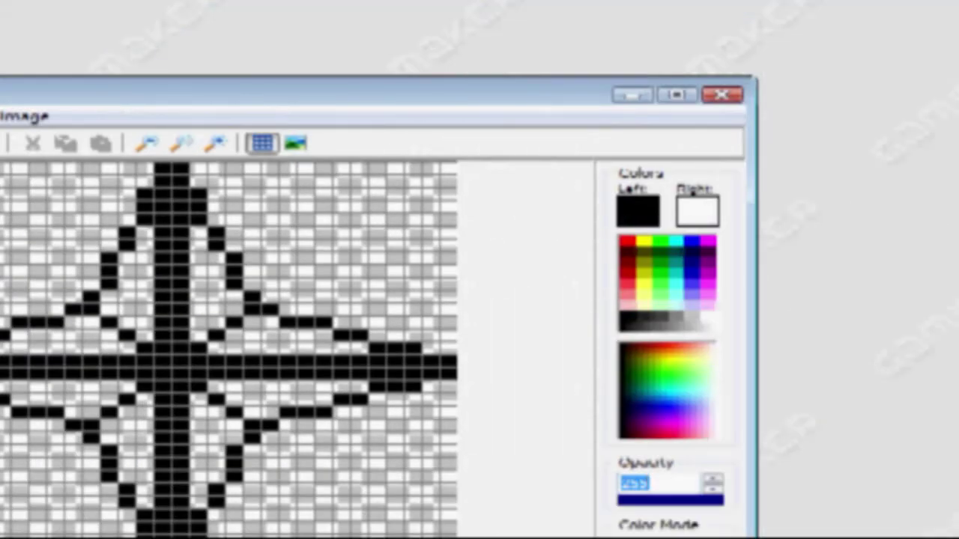
# - Set the drawing colour to red and recolour the black star outline with it
pyautogui.click(638, 210)
pyautogui.click(379, 241)
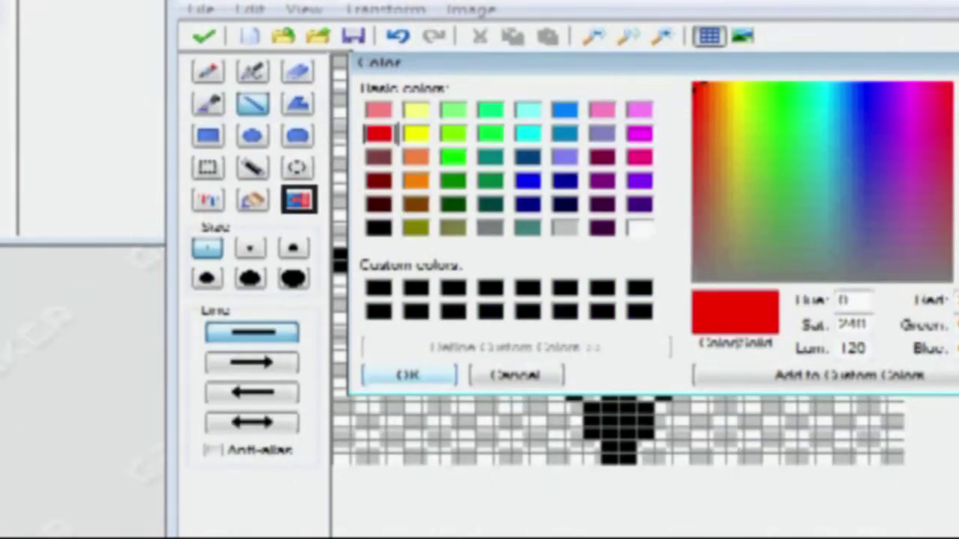
pyautogui.click(409, 482)
pyautogui.click(297, 307)
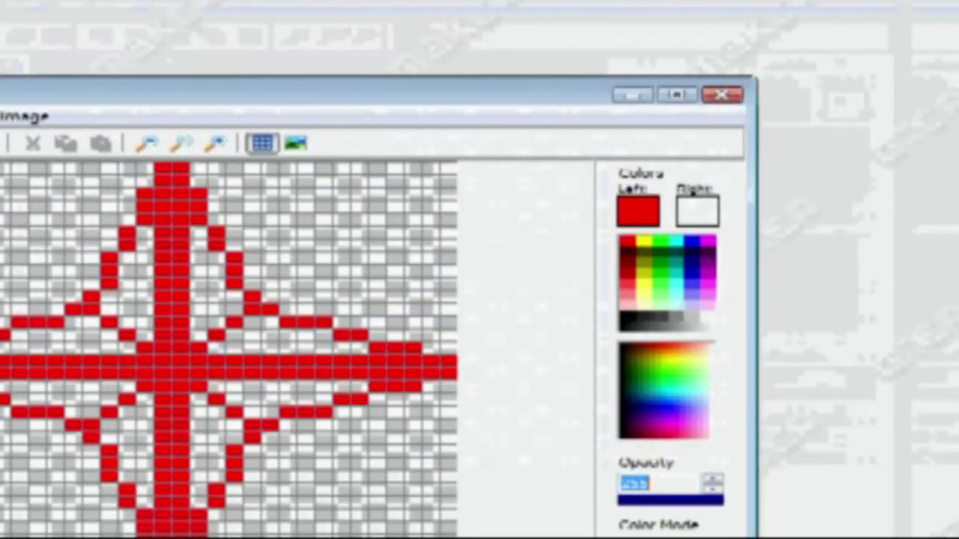
# - Set the drawing colour to blue
pyautogui.click(936, 104)
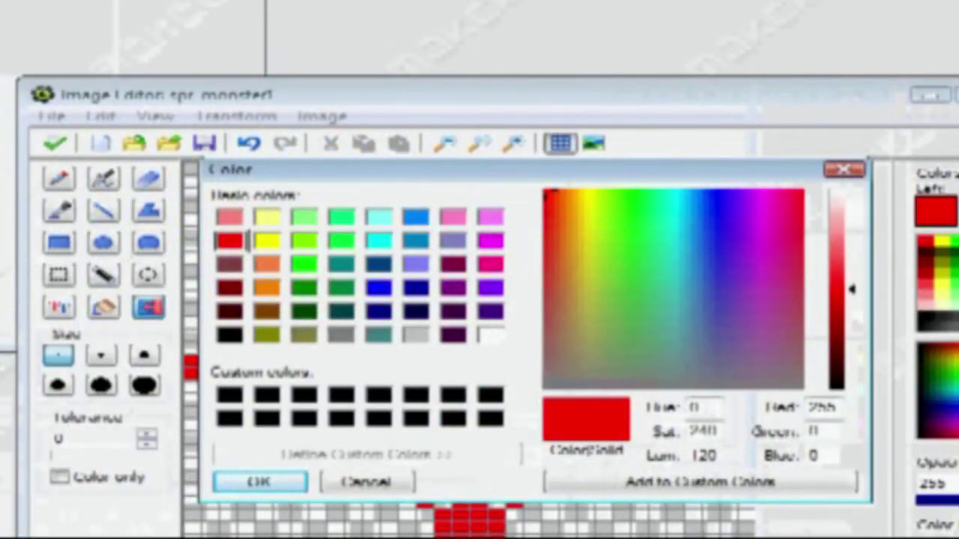
pyautogui.click(230, 287)
pyautogui.click(110, 482)
# - Try to fill the empty sections inside the red star outline with blue
pyautogui.click(253, 200)
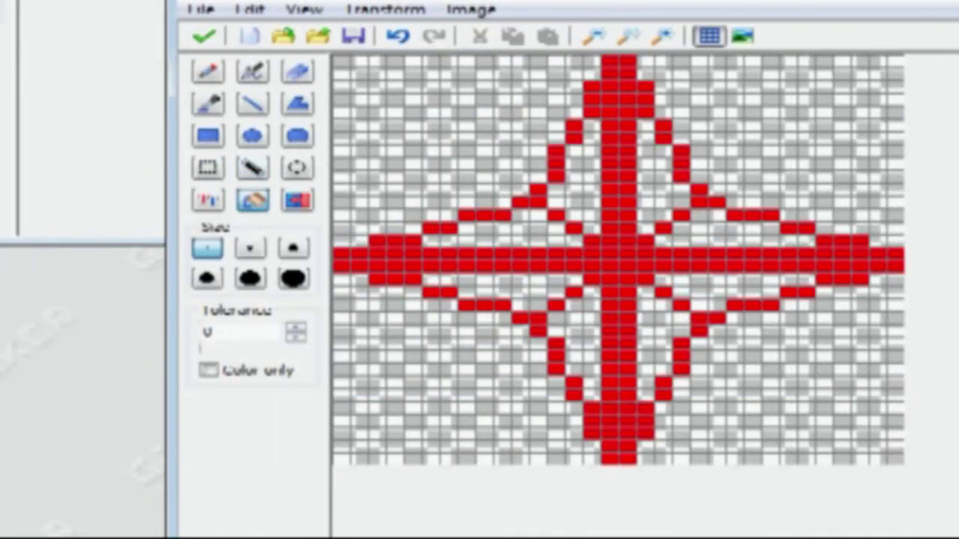
pyautogui.click(529, 228)
pyautogui.click(529, 293)
pyautogui.click(585, 337)
pyautogui.click(655, 337)
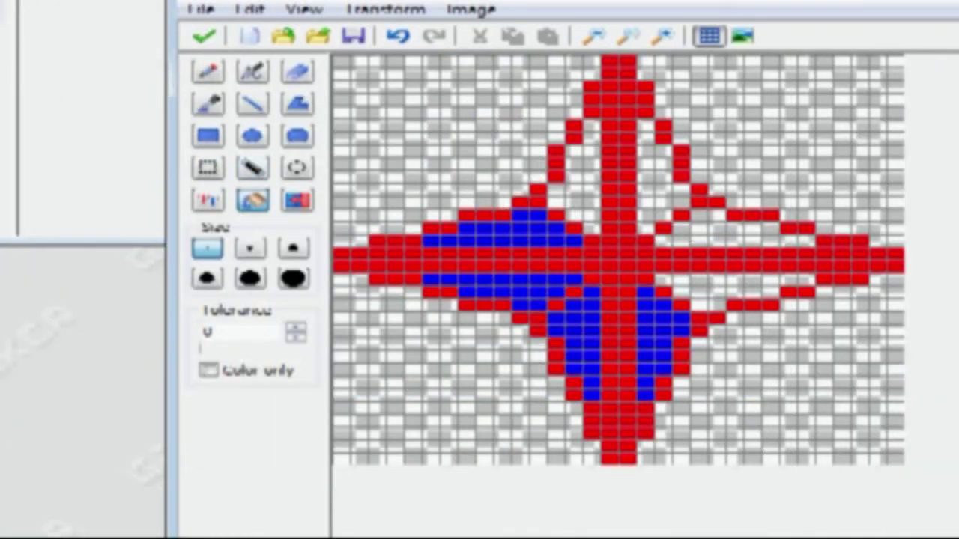
pyautogui.click(711, 292)
pyautogui.click(712, 229)
pyautogui.click(654, 176)
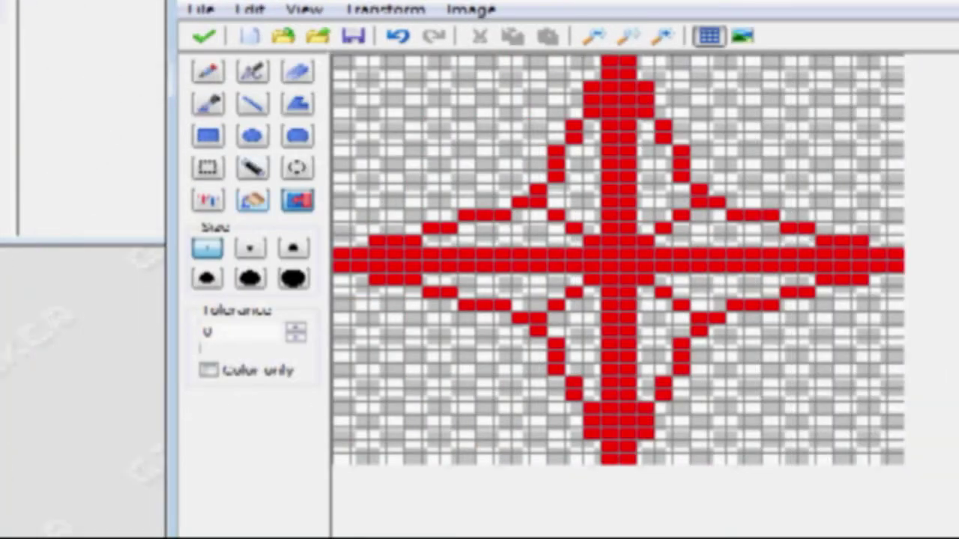
# - Fill all eight sections inside the star outline with blue and apply the finished image to the sprite
pyautogui.click(253, 199)
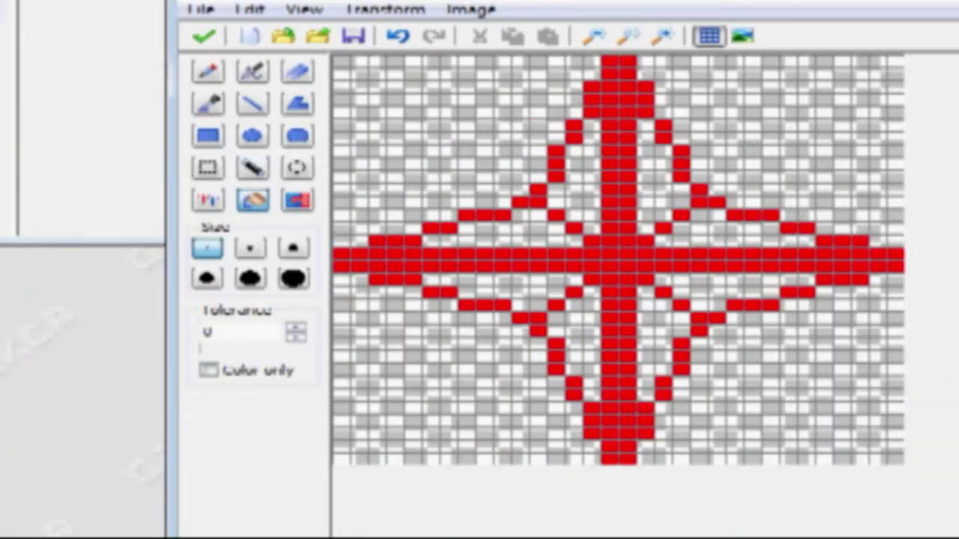
pyautogui.click(517, 232)
pyautogui.click(517, 289)
pyautogui.click(573, 337)
pyautogui.click(656, 330)
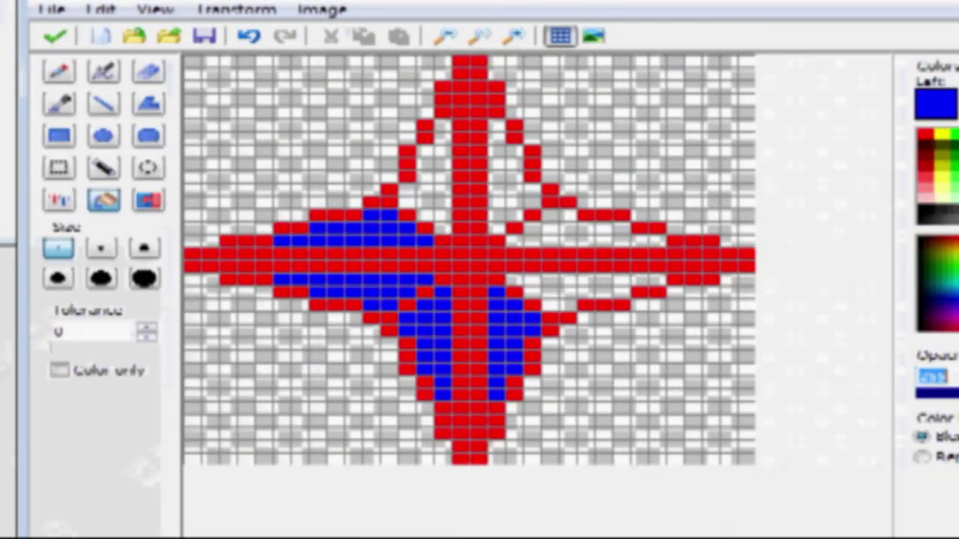
pyautogui.click(734, 292)
pyautogui.click(734, 225)
pyautogui.click(663, 179)
pyautogui.click(580, 179)
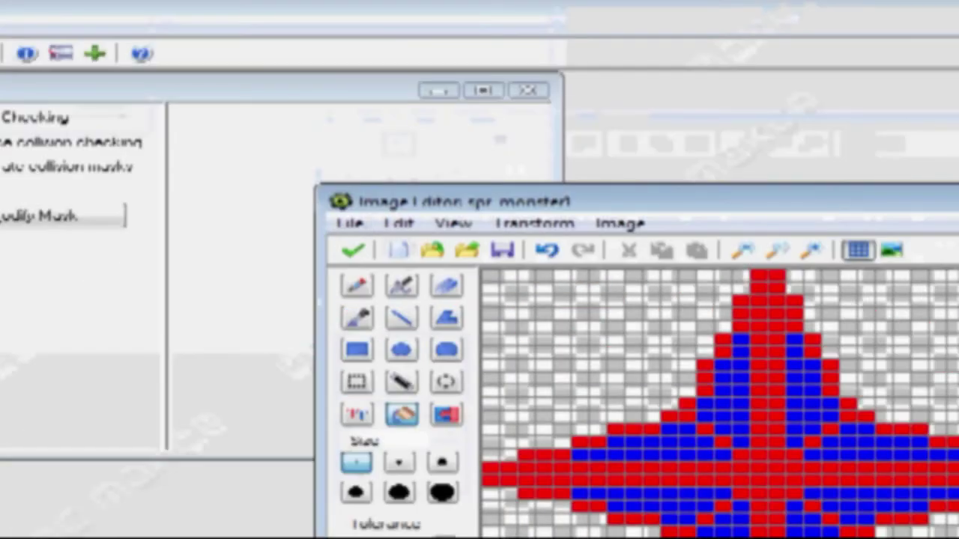
pyautogui.click(56, 36)
pyautogui.click(365, 270)
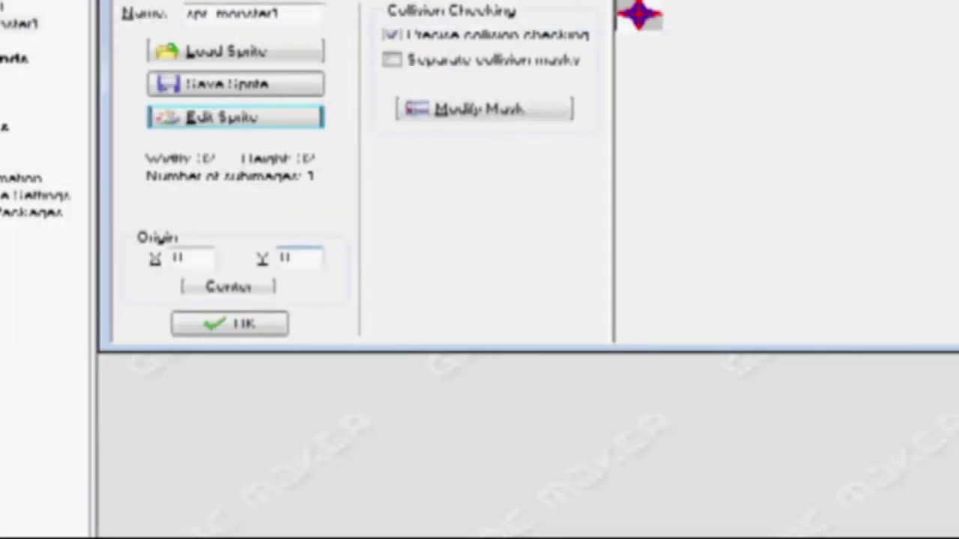
# - Accept the spr_monster1 sprite and create another sprite named spr_monster2
pyautogui.click(378, 323)
pyautogui.click(378, 324)
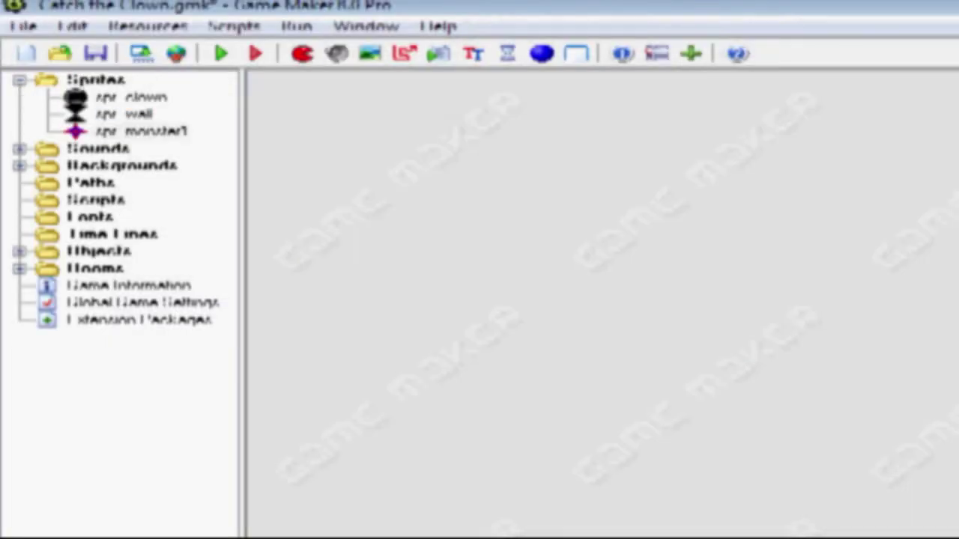
pyautogui.rightClick(146, 25)
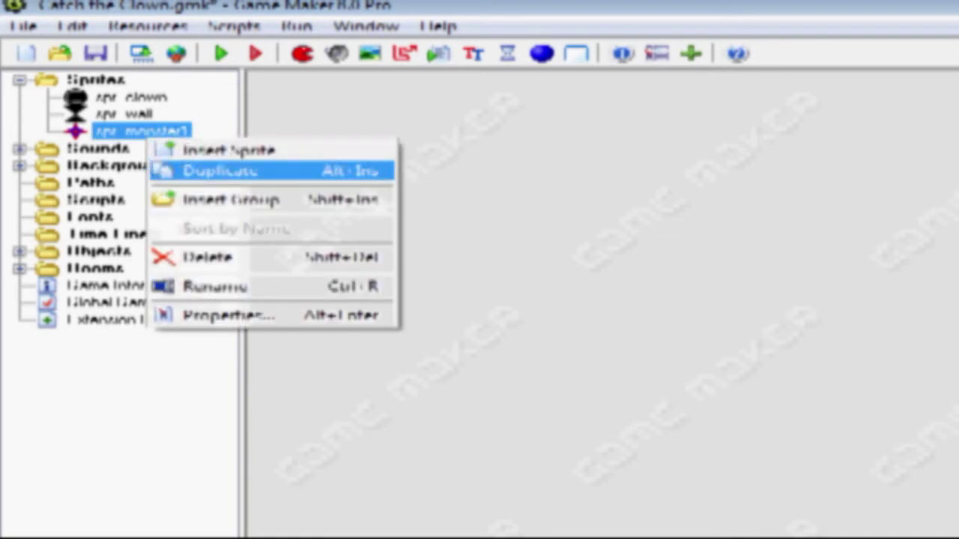
pyautogui.click(220, 171)
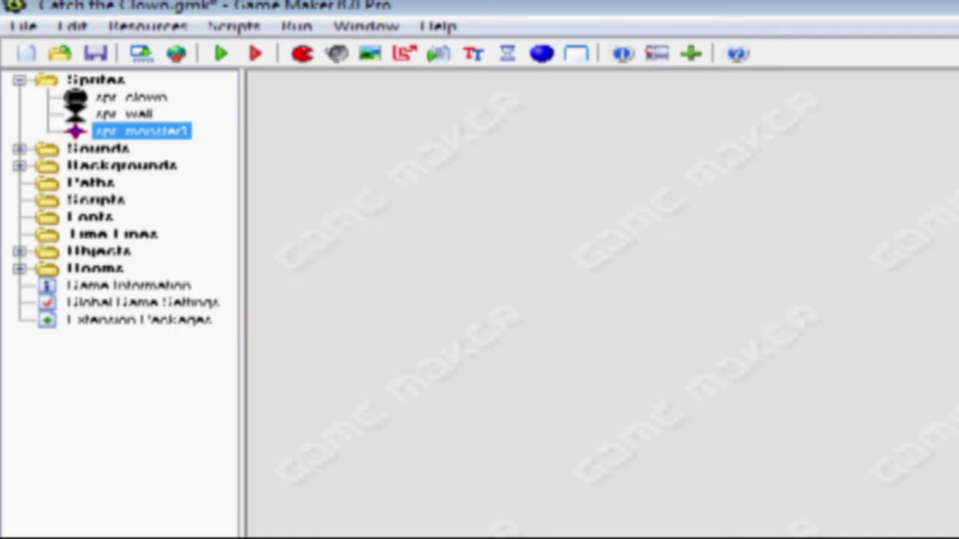
pyautogui.rightClick(110, 79)
pyautogui.click(196, 93)
pyautogui.doubleClick(397, 145)
pyautogui.write('spr_monste')
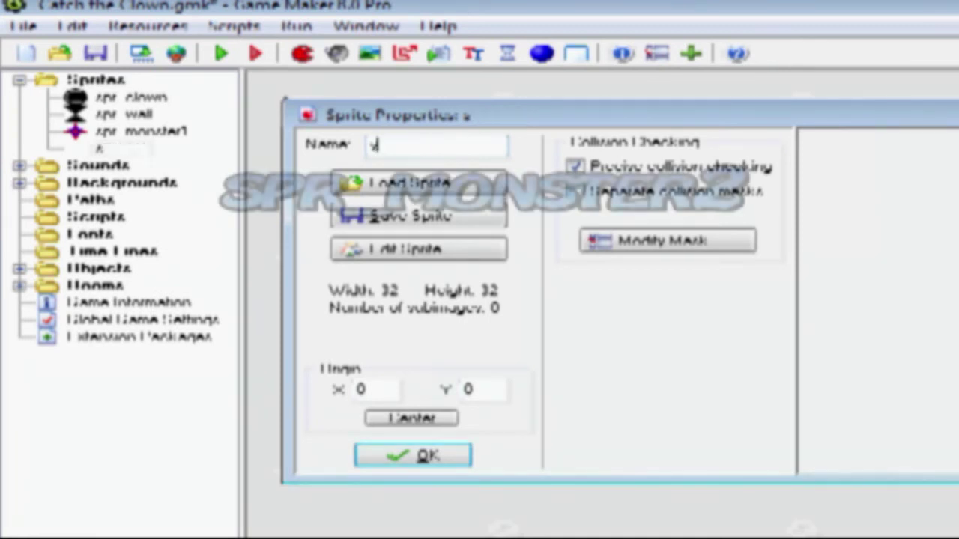
pyautogui.write('r2')
# - Open the blank image of spr_monster2 for pixel editing, enlarged enough to draw individual pixels
pyautogui.click(418, 248)
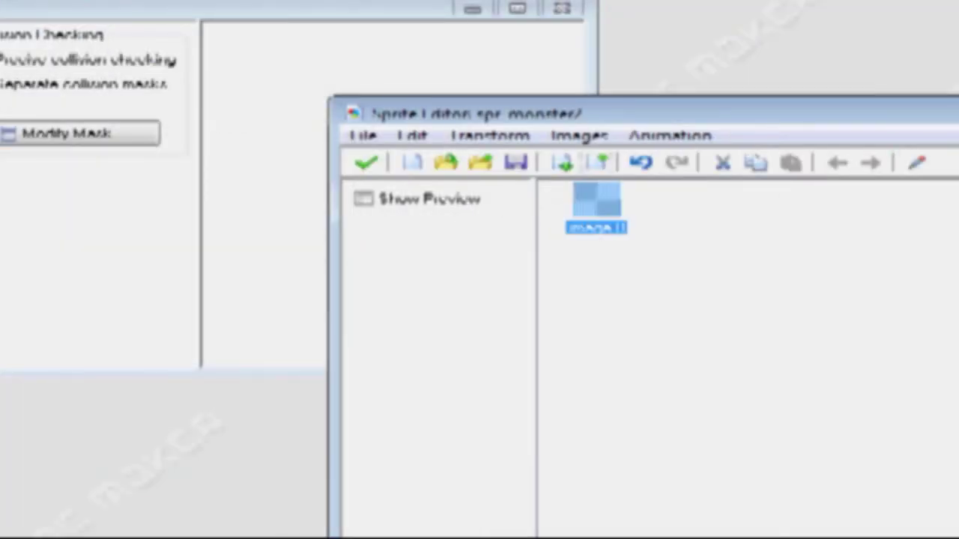
pyautogui.doubleClick(597, 201)
pyautogui.click(514, 143)
pyautogui.click(514, 143)
pyautogui.click(514, 144)
pyautogui.click(513, 143)
pyautogui.click(514, 143)
pyautogui.click(514, 143)
pyautogui.click(514, 143)
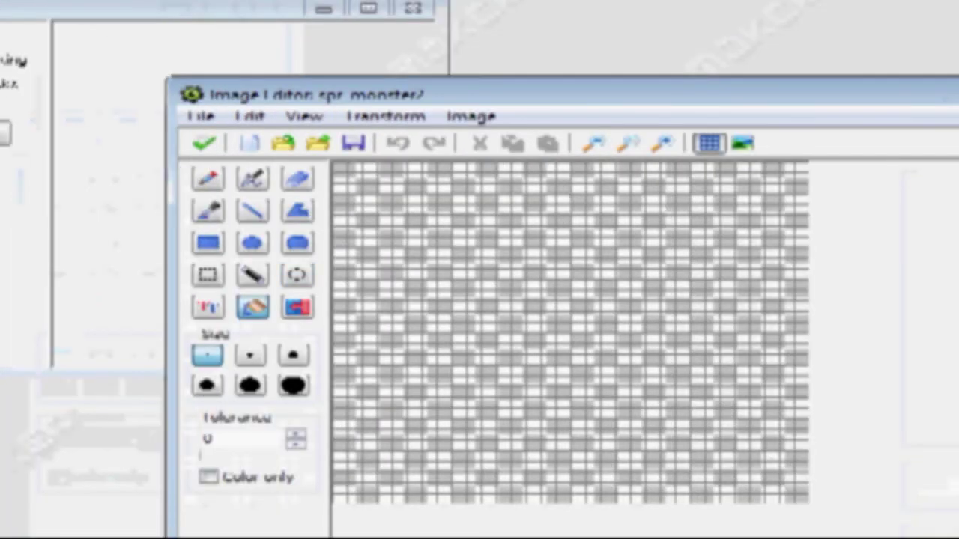
# - Choose the Line tool and set the primary drawing colour to black
pyautogui.click(253, 211)
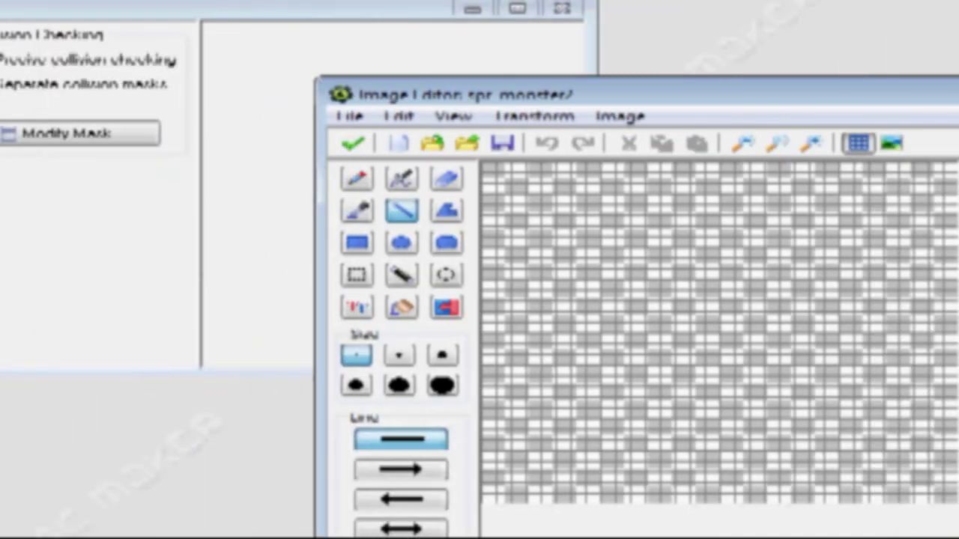
pyautogui.click(787, 211)
pyautogui.click(529, 335)
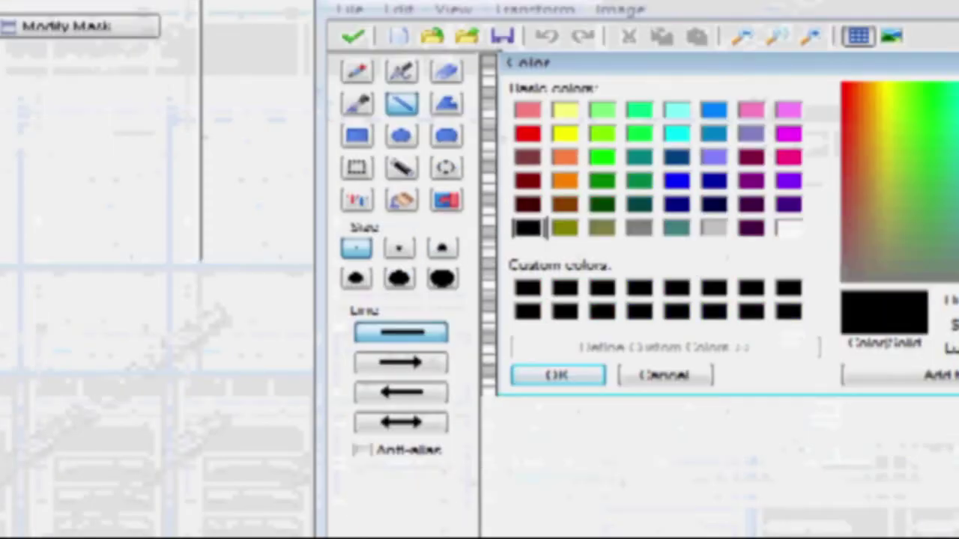
pyautogui.click(557, 482)
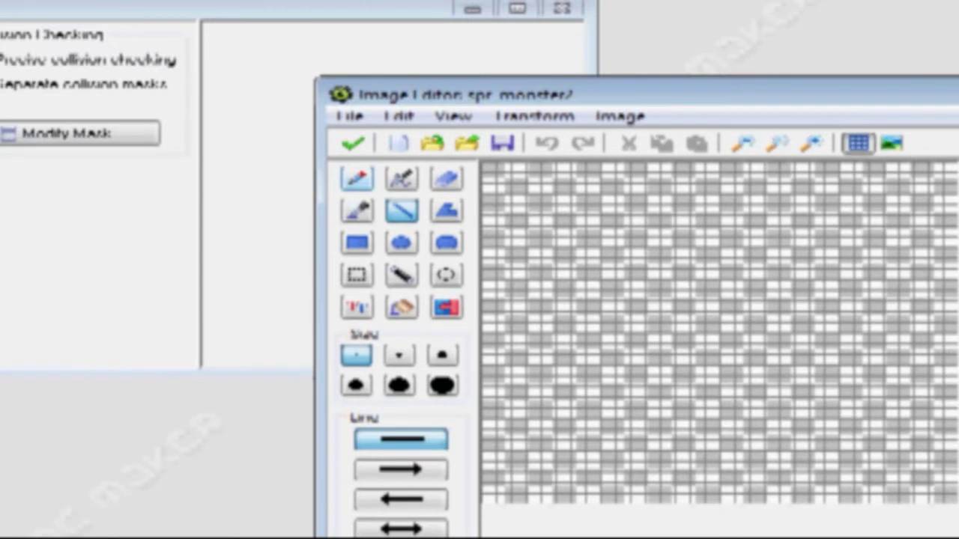
# - Draw a black pencil line 16 pixels along the canvas's top edge, and continue it straight down to the middle row
pyautogui.click(358, 72)
pyautogui.moveTo(489, 60); pyautogui.dragTo(519, 60)
pyautogui.moveTo(524, 166); pyautogui.dragTo(720, 166)
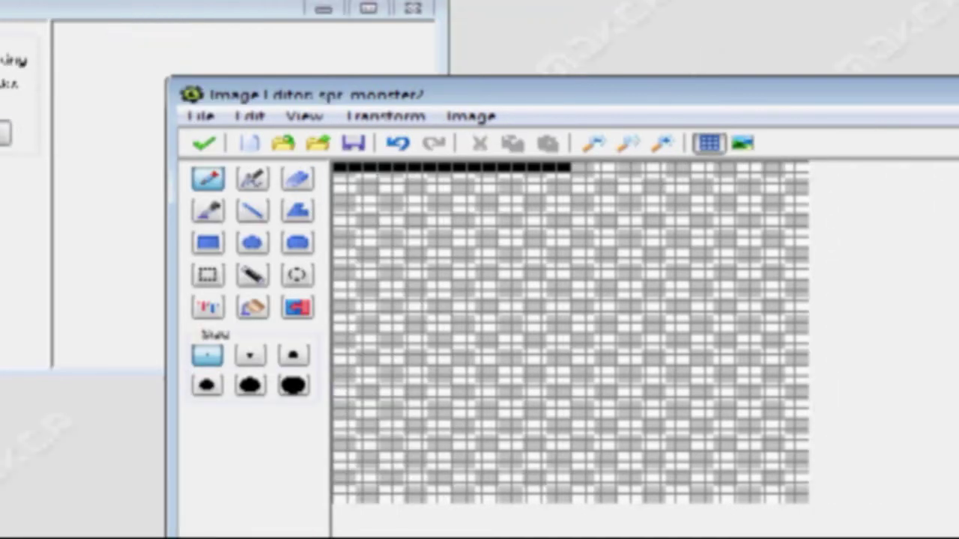
pyautogui.moveTo(563, 167)
pyautogui.mouseDown()
pyautogui.moveTo(563, 211)
pyautogui.moveTo(578, 221)
pyautogui.moveTo(563, 221)
pyautogui.moveTo(564, 331)
pyautogui.mouseUp()
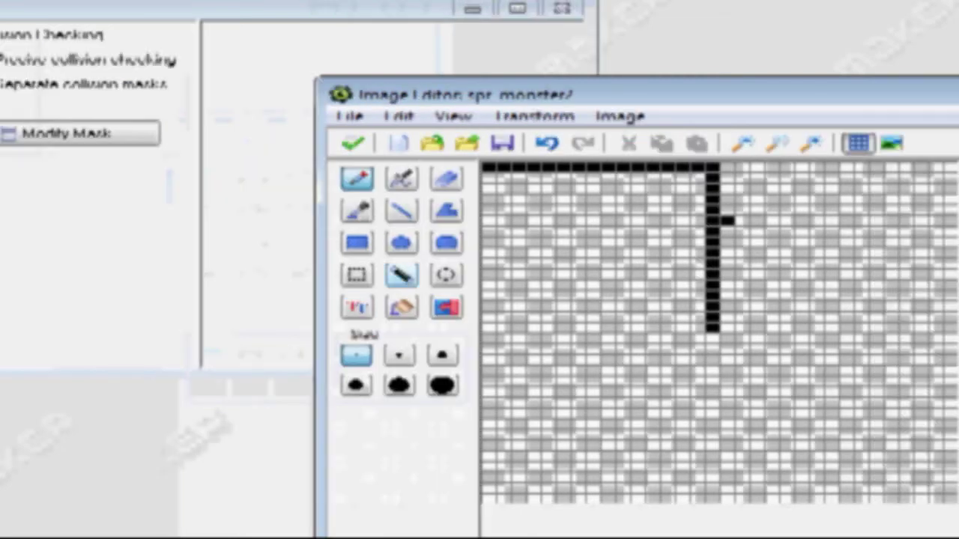
# - Complete a two-pixel-thick black guide cross through the canvas centre, spanning its full width and height
pyautogui.click(402, 211)
pyautogui.moveTo(714, 328); pyautogui.dragTo(951, 328)
pyautogui.moveTo(652, 328); pyautogui.dragTo(190, 327)
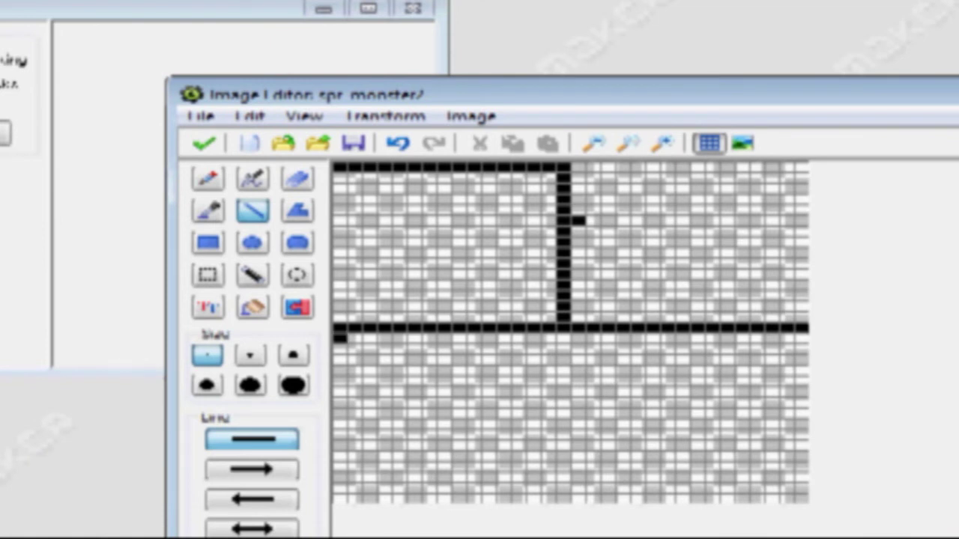
pyautogui.moveTo(339, 339); pyautogui.dragTo(801, 339)
pyautogui.moveTo(429, 220); pyautogui.dragTo(429, 318)
pyautogui.moveTo(430, 312); pyautogui.dragTo(429, 166)
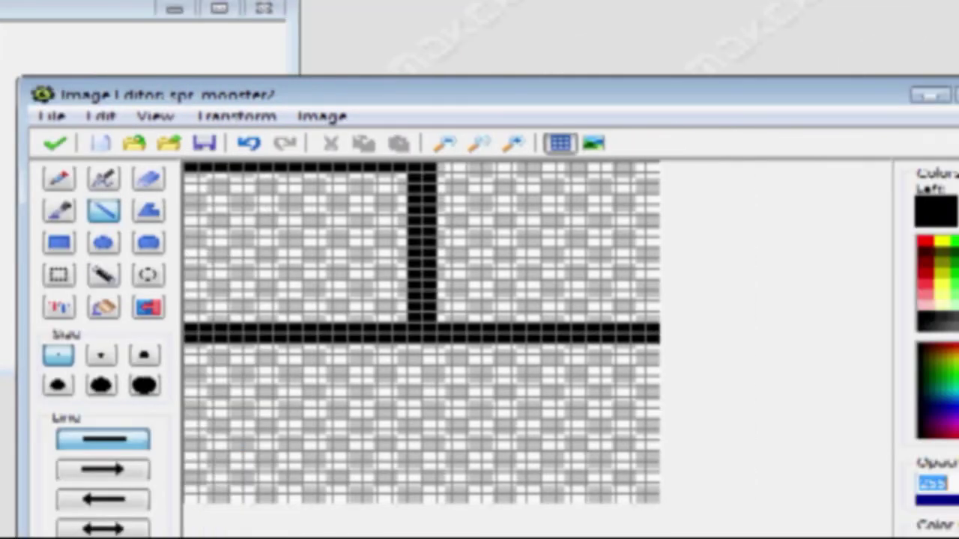
pyautogui.moveTo(429, 348); pyautogui.dragTo(430, 499)
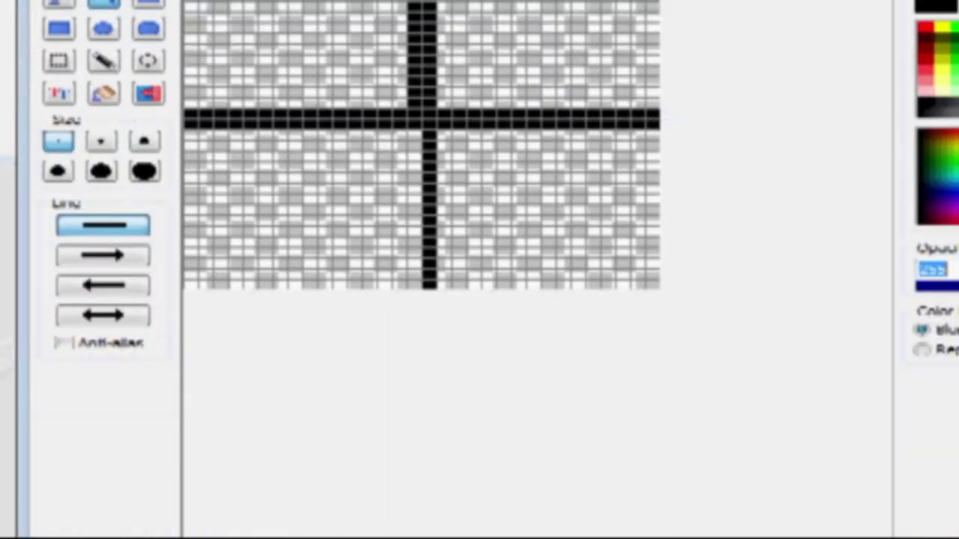
pyautogui.moveTo(415, 242); pyautogui.dragTo(415, 390)
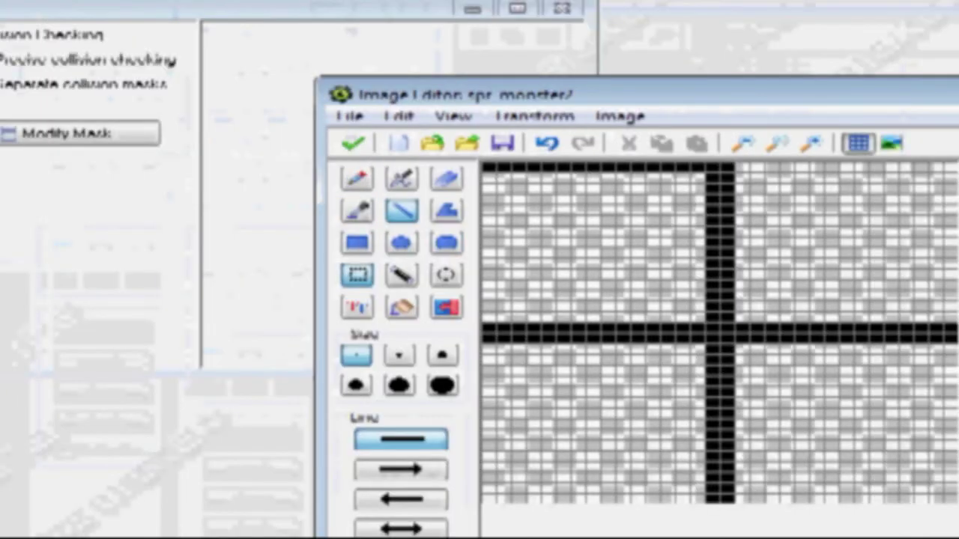
# - Erase the black counting line along the top edge, beside the guide cross
pyautogui.click(59, 168)
pyautogui.moveTo(699, 209); pyautogui.dragTo(486, 166)
pyautogui.press('Delete')
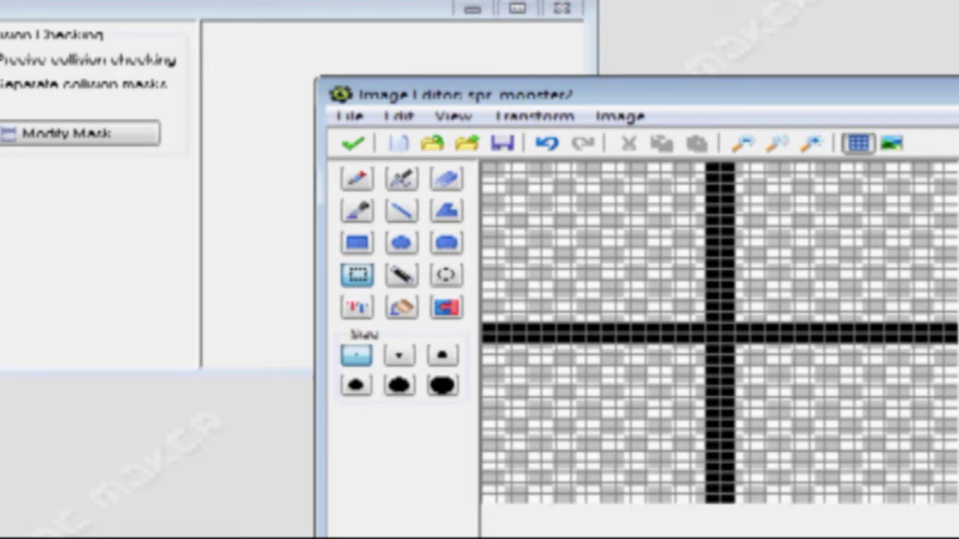
# - Choose the outlined, filled rounded rectangle shape, with green as the primary colour and blue as the secondary colour
pyautogui.click(446, 243)
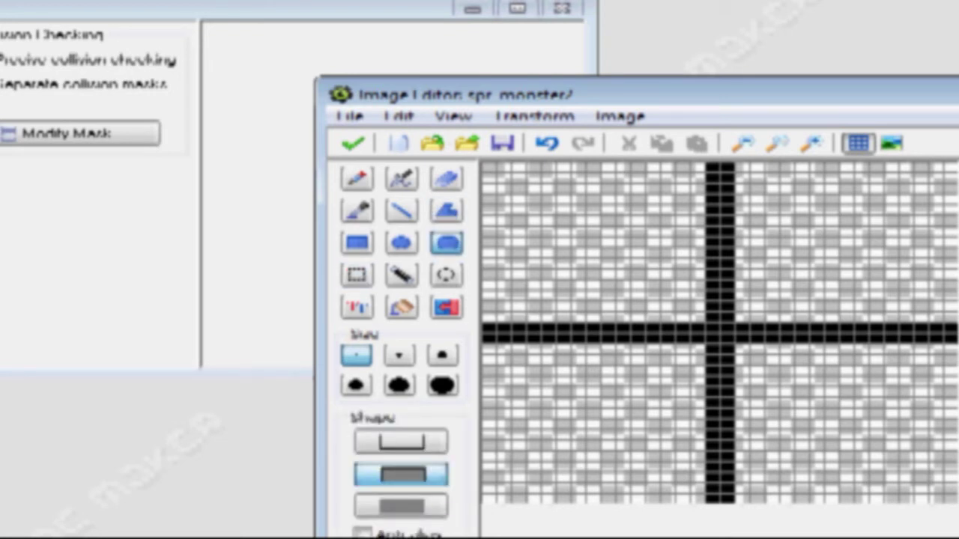
pyautogui.click(401, 243)
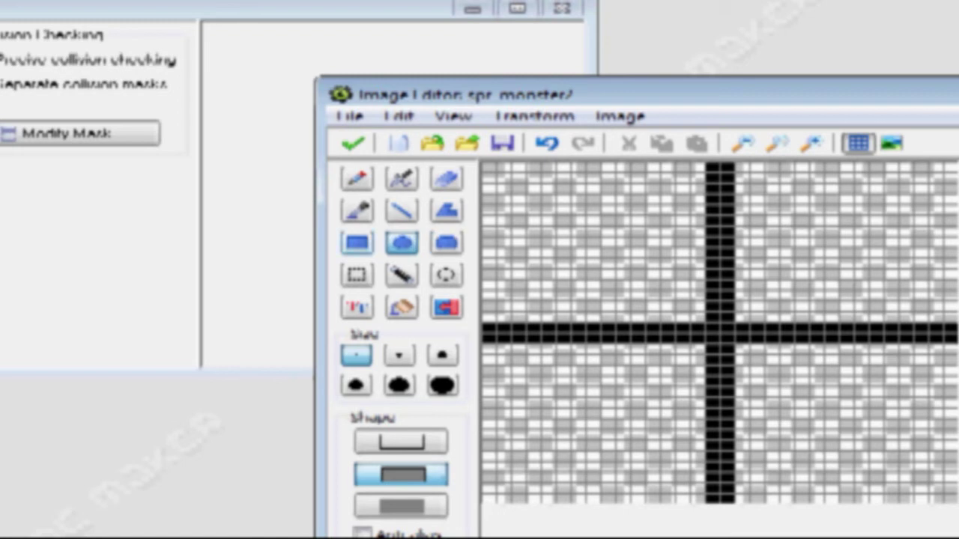
pyautogui.click(358, 243)
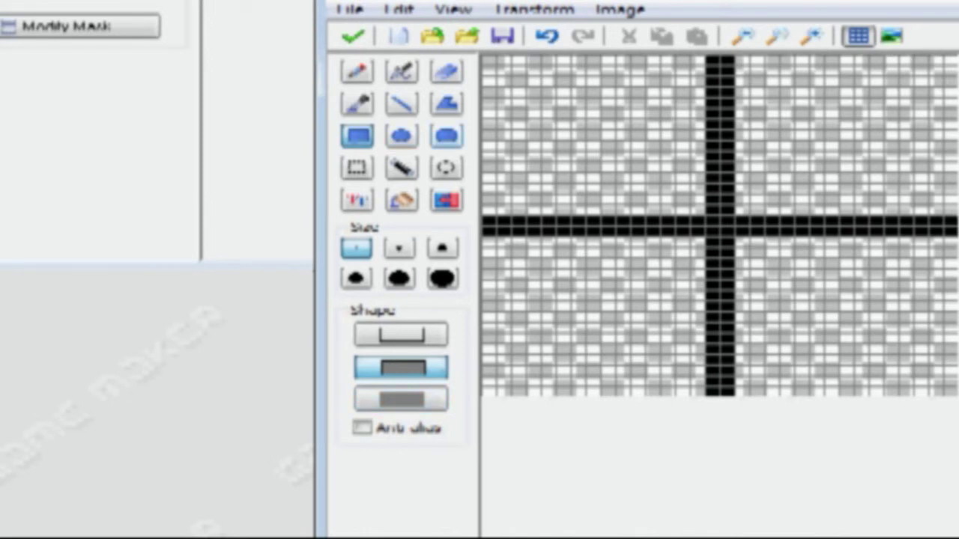
pyautogui.click(447, 135)
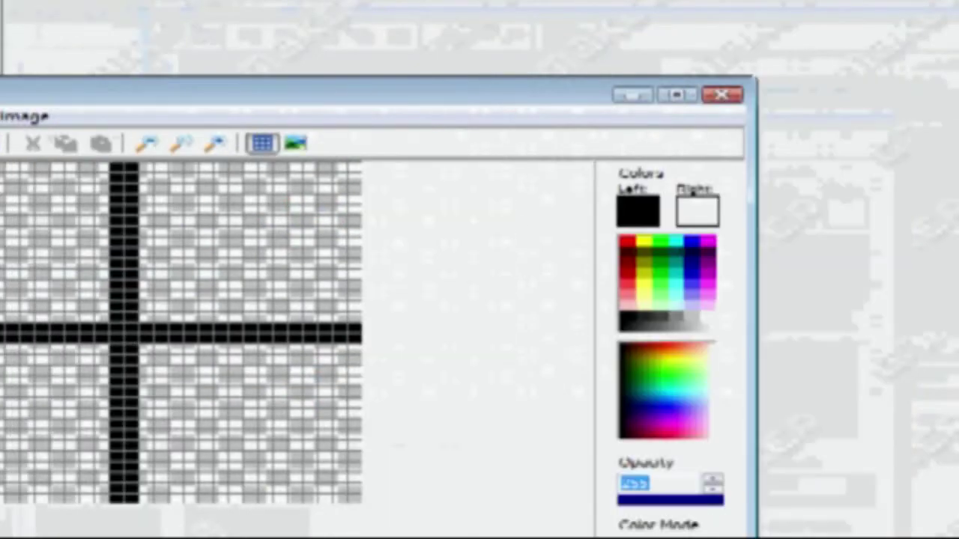
pyautogui.click(637, 211)
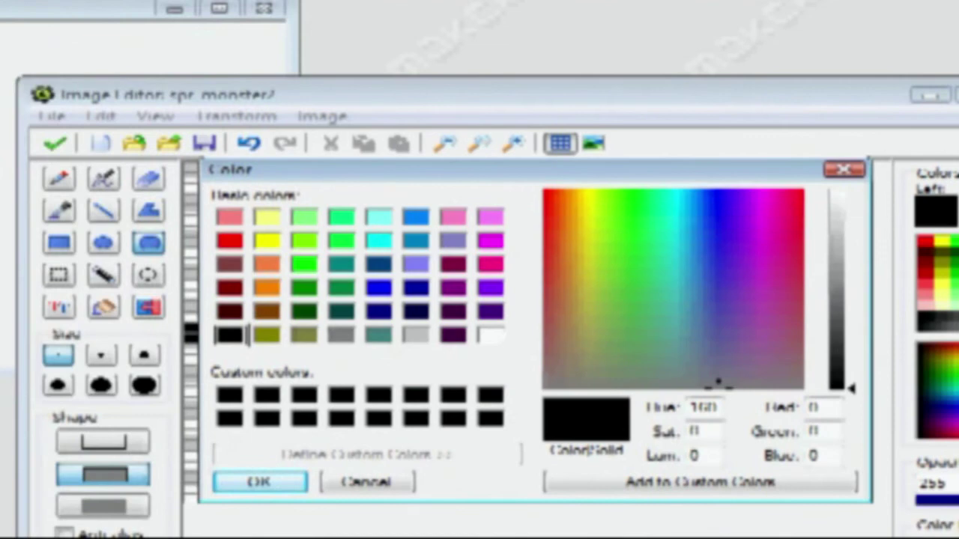
pyautogui.click(341, 241)
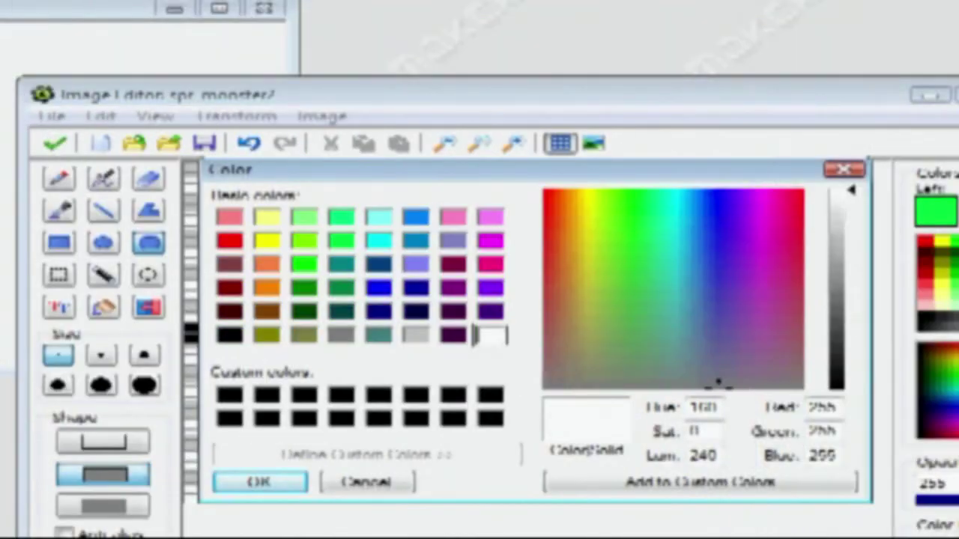
pyautogui.click(229, 288)
pyautogui.click(110, 483)
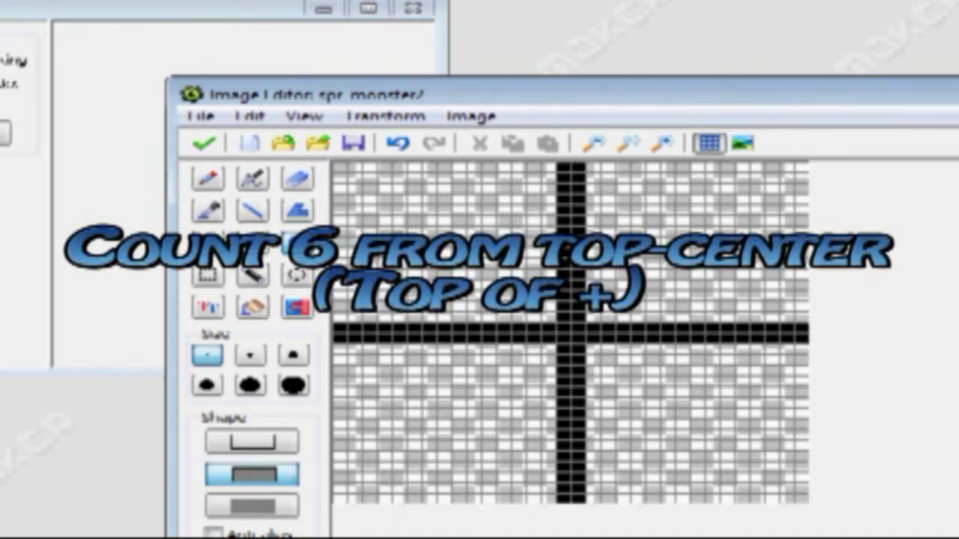
# - Draw a vertical and a horizontal rounded rectangle, each 12 pixels thick and spanning the canvas, centred over the black guide cross
pyautogui.moveTo(488, 172); pyautogui.dragTo(531, 364)
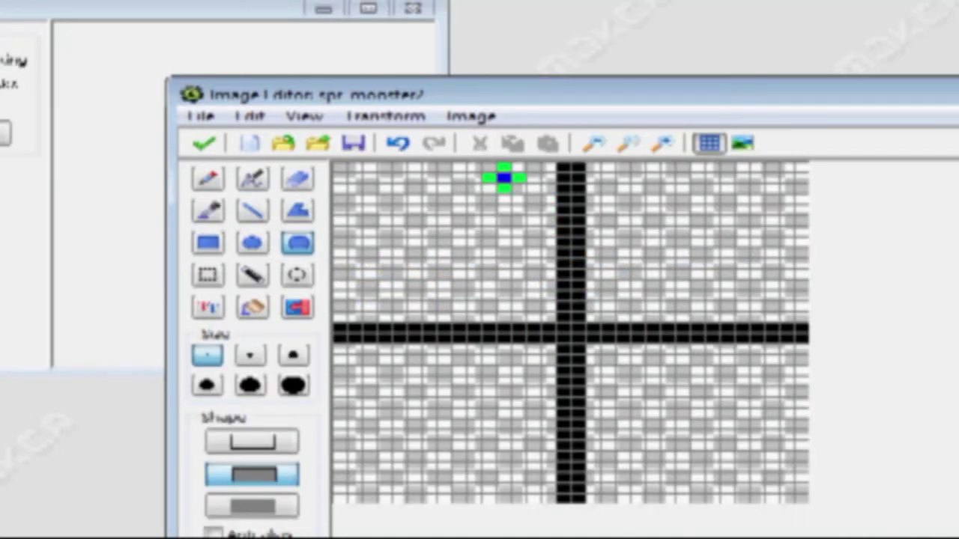
pyautogui.moveTo(502, 175); pyautogui.dragTo(554, 414)
pyautogui.moveTo(549, 306); pyautogui.dragTo(661, 397)
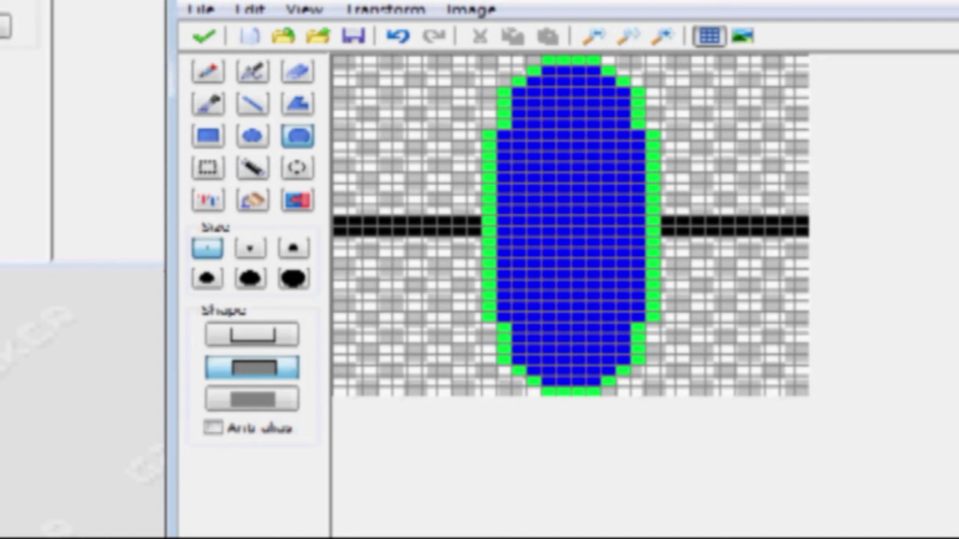
pyautogui.moveTo(339, 166); pyautogui.dragTo(802, 252)
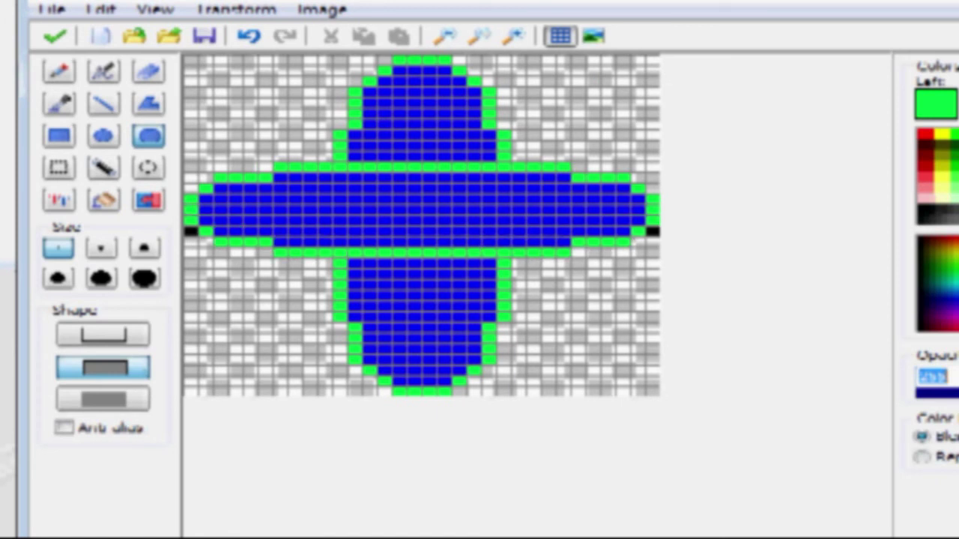
pyautogui.moveTo(654, 253); pyautogui.dragTo(653, 285)
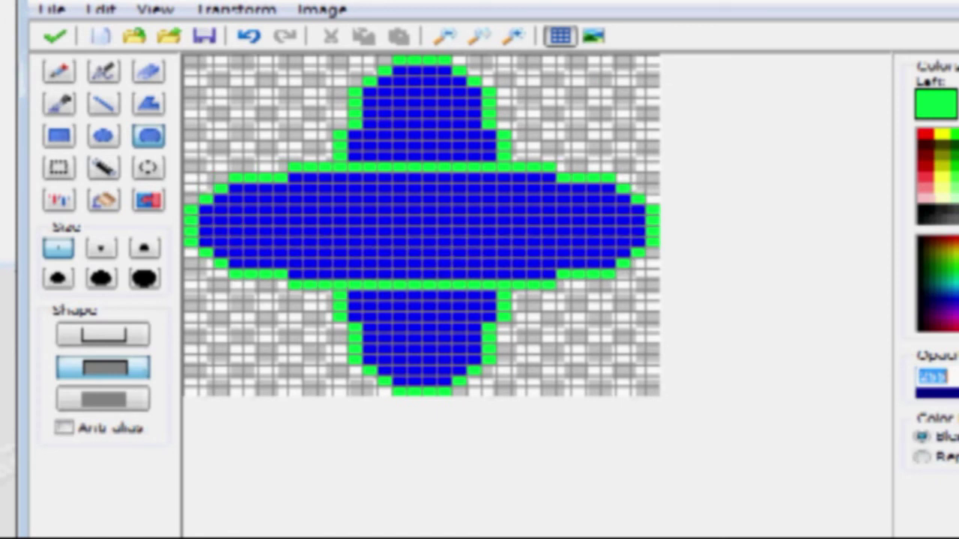
# - Cover the green outlines inside the overlap with a solid blue rectangle and apply the finished image to spr_monster2
pyautogui.click(59, 136)
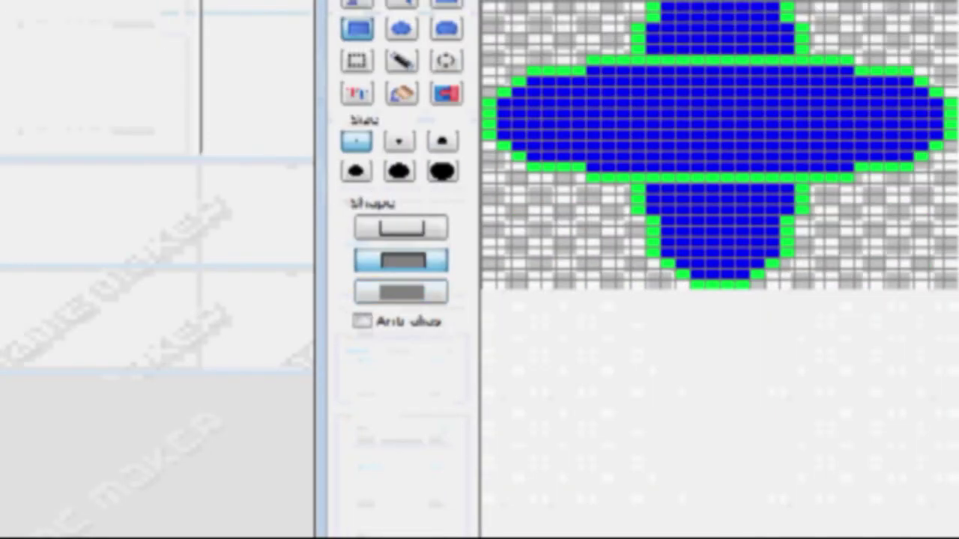
pyautogui.click(401, 399)
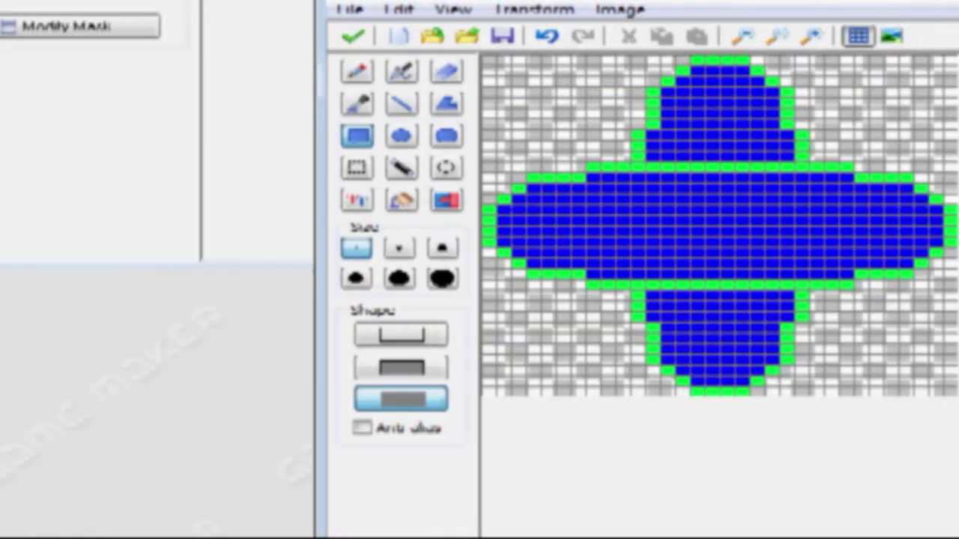
pyautogui.moveTo(653, 167)
pyautogui.mouseDown()
pyautogui.moveTo(774, 285)
pyautogui.moveTo(787, 284)
pyautogui.mouseUp()
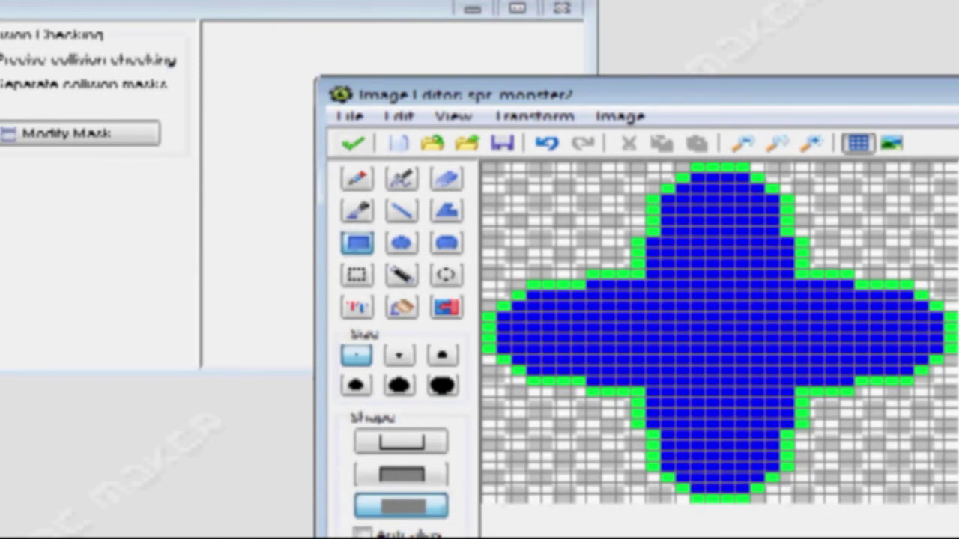
pyautogui.click(204, 36)
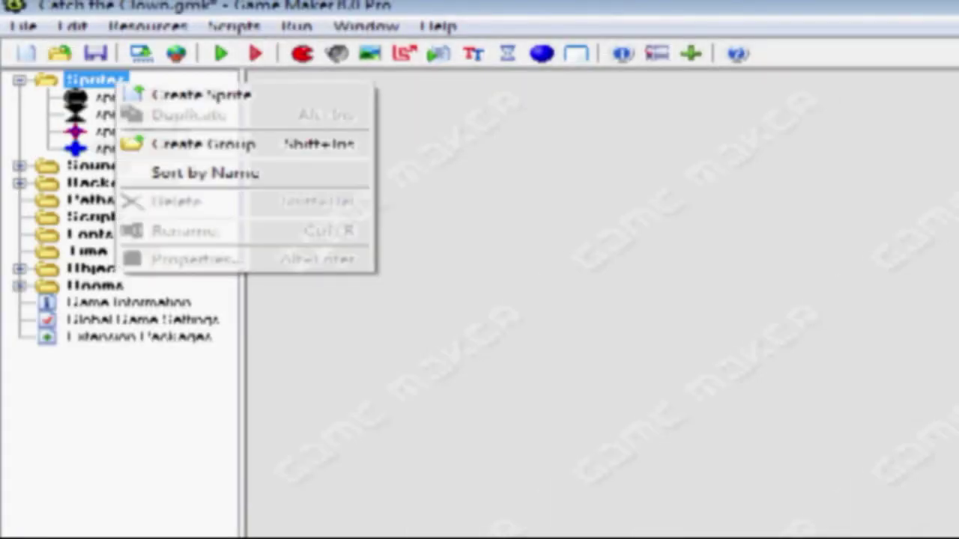
# - Create a new sprite named spr_human
pyautogui.rightClick(117, 83)
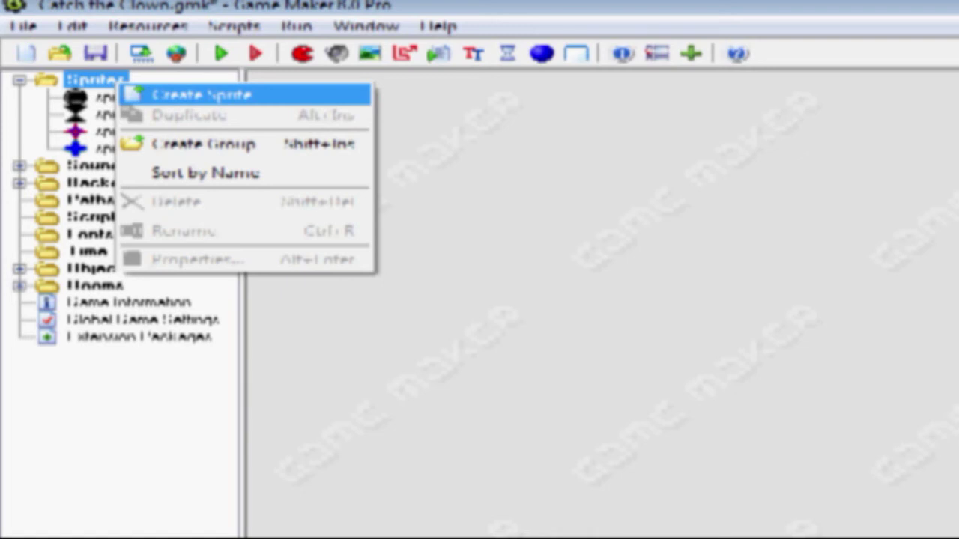
pyautogui.click(202, 95)
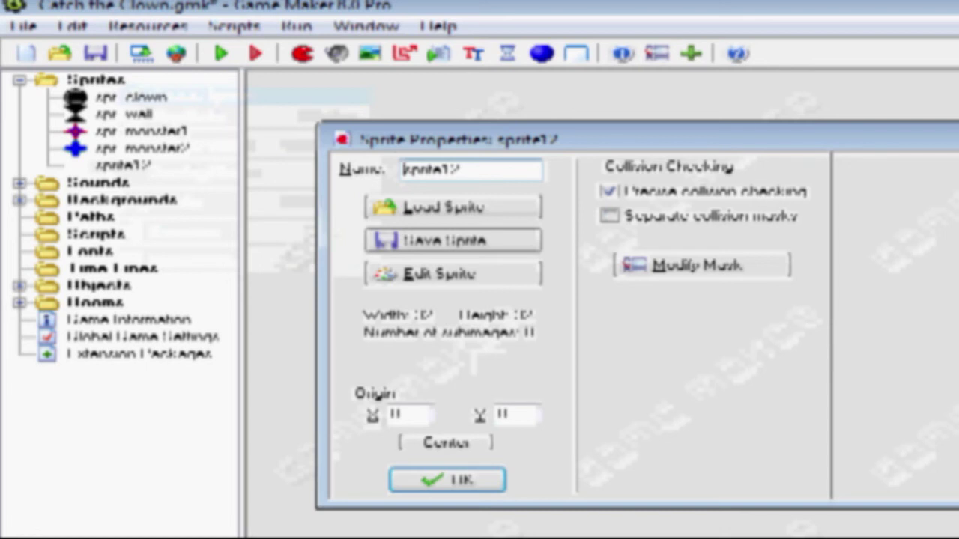
pyautogui.write('spr_hu')
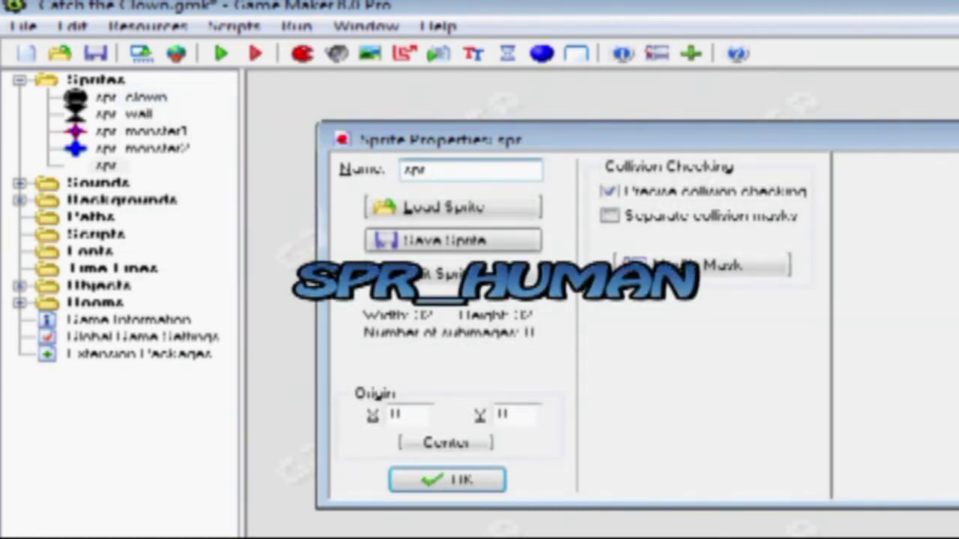
pyautogui.write('man')
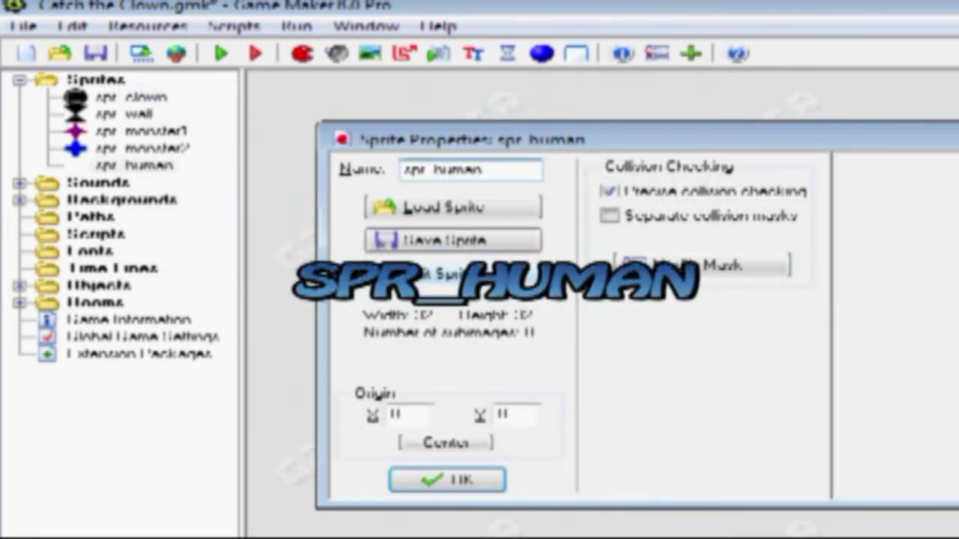
# - Add an empty image to spr_human and fill its whole canvas with solid blue
pyautogui.click(452, 273)
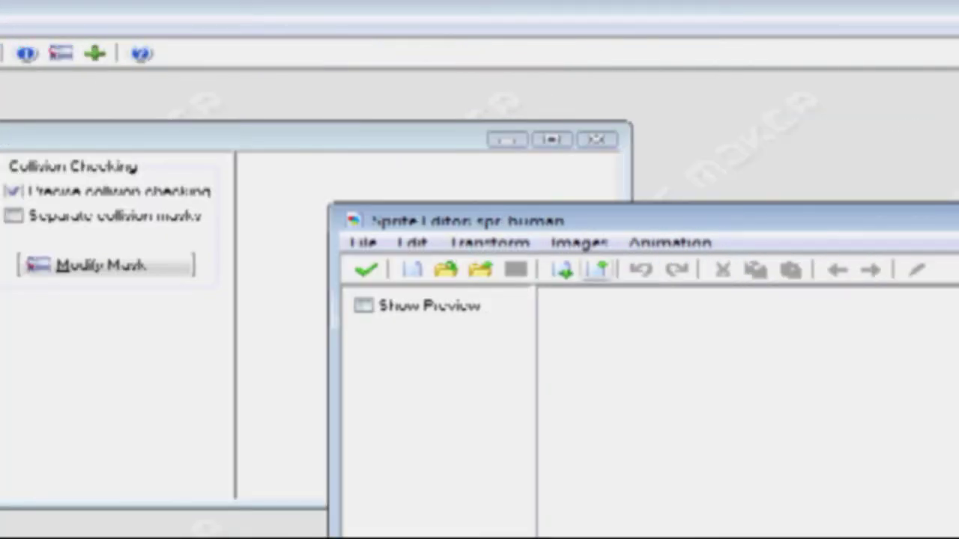
pyautogui.click(597, 270)
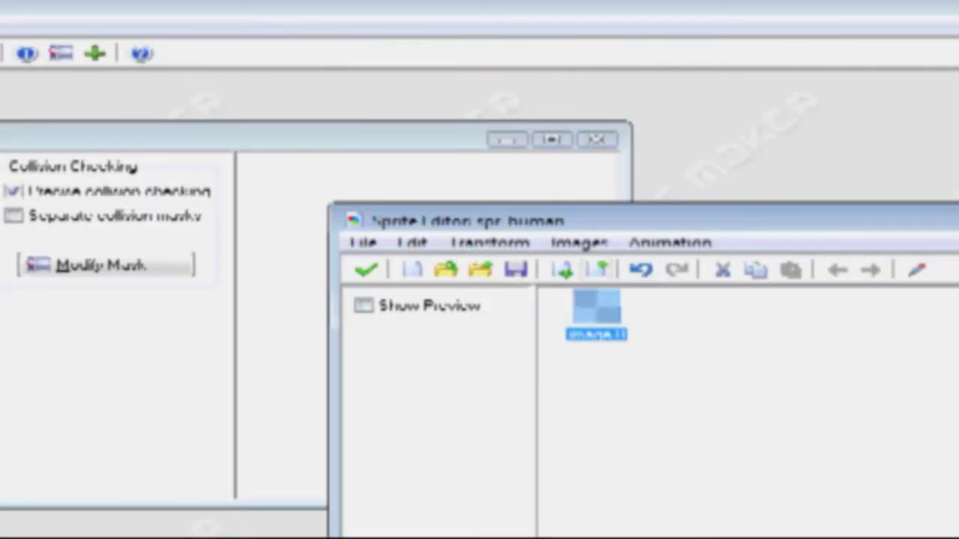
pyautogui.doubleClick(597, 309)
pyautogui.click(812, 250)
pyautogui.click(812, 251)
pyautogui.click(813, 250)
pyautogui.click(812, 250)
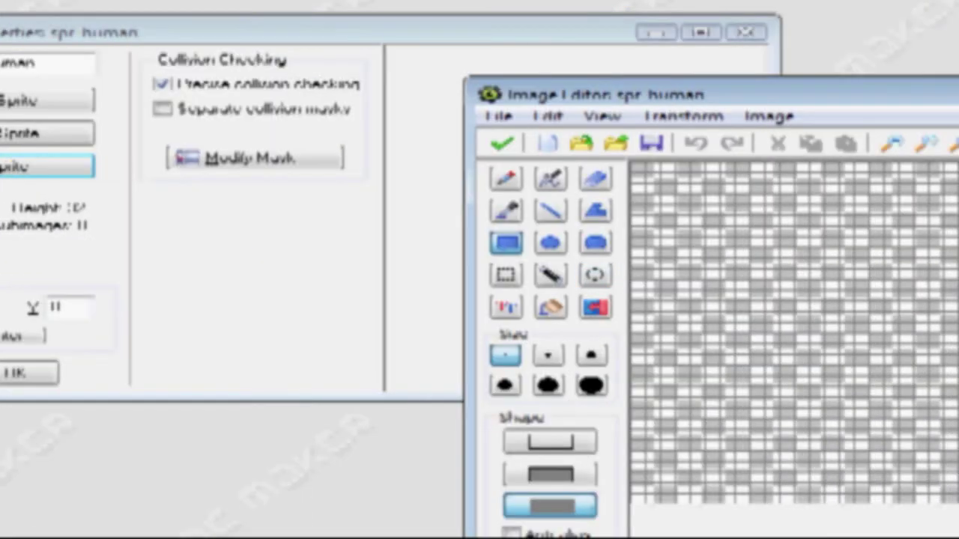
pyautogui.click(551, 308)
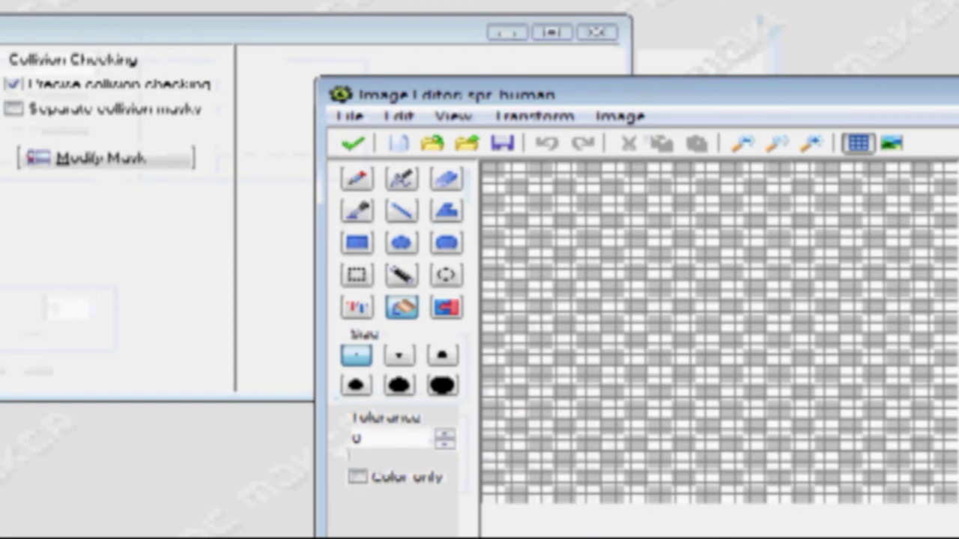
pyautogui.click(719, 277)
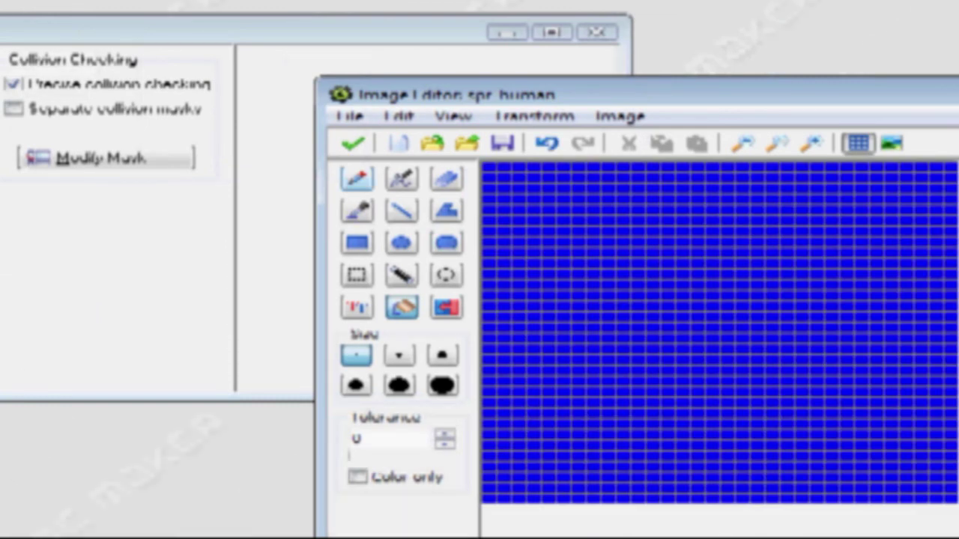
# - Paint a green smiley face on the blue background with the pencil's fourth brush size: a wide curved mouth and two round eyes
pyautogui.click(357, 178)
pyautogui.click(356, 385)
pyautogui.click(571, 371)
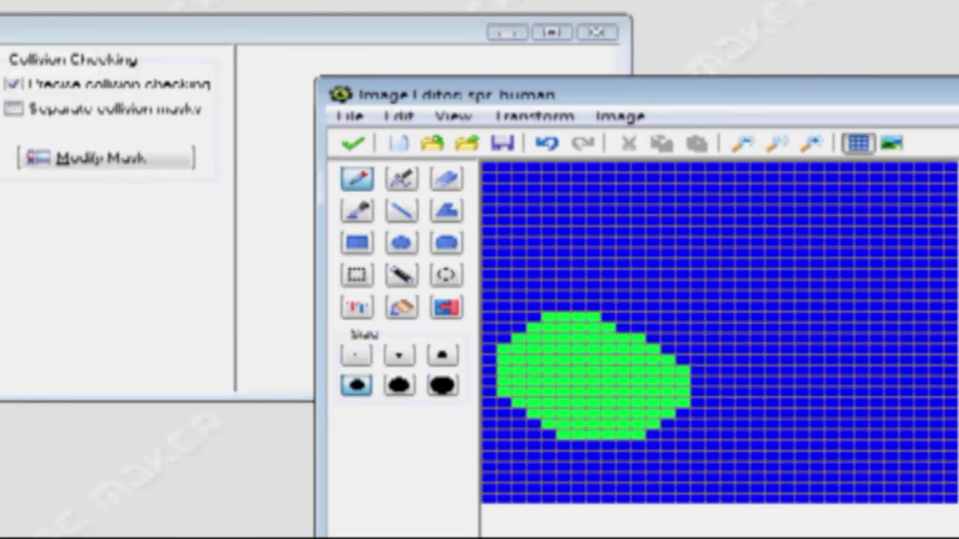
pyautogui.moveTo(571, 371); pyautogui.dragTo(824, 382)
pyautogui.click(631, 237)
pyautogui.click(854, 237)
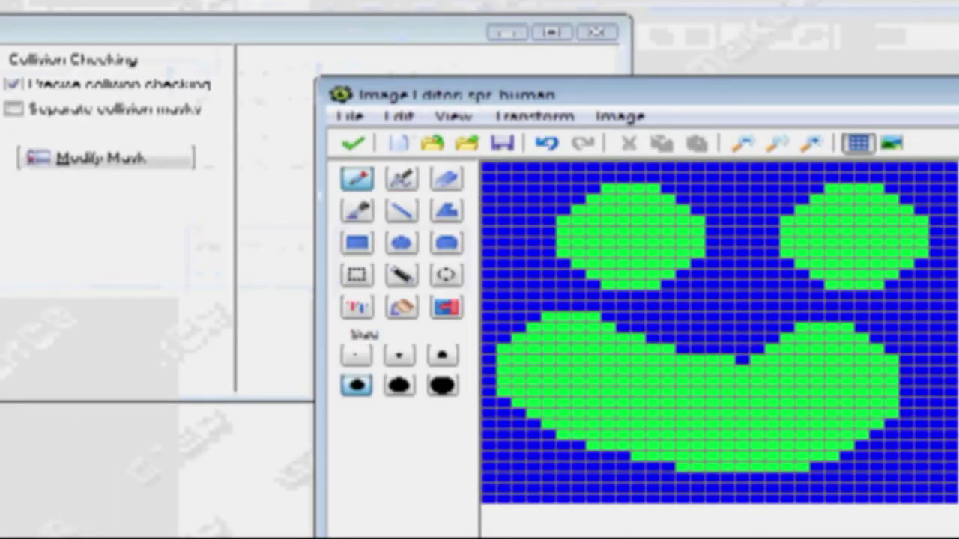
# - Apply the smiley image to spr_human and close the sprite's properties
pyautogui.click(353, 143)
pyautogui.click(366, 163)
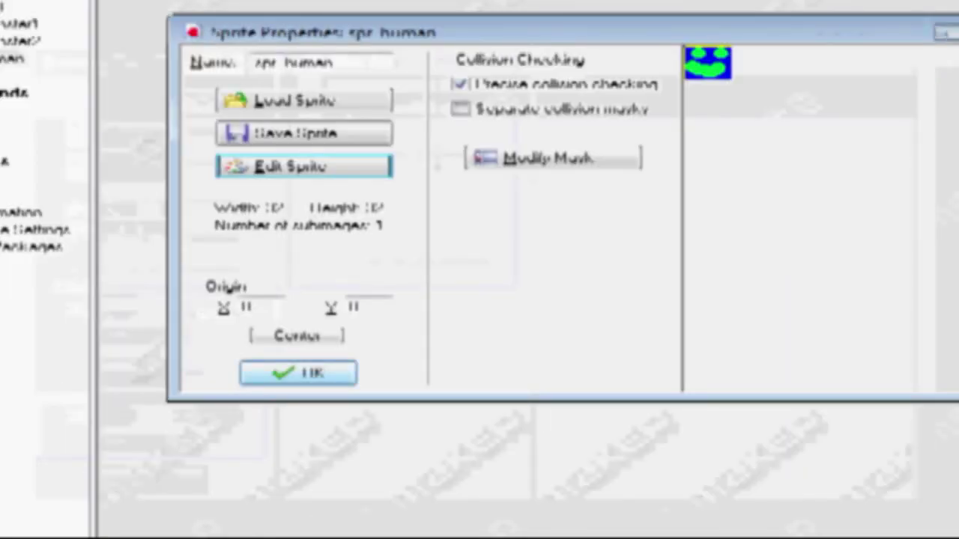
pyautogui.click(149, 479)
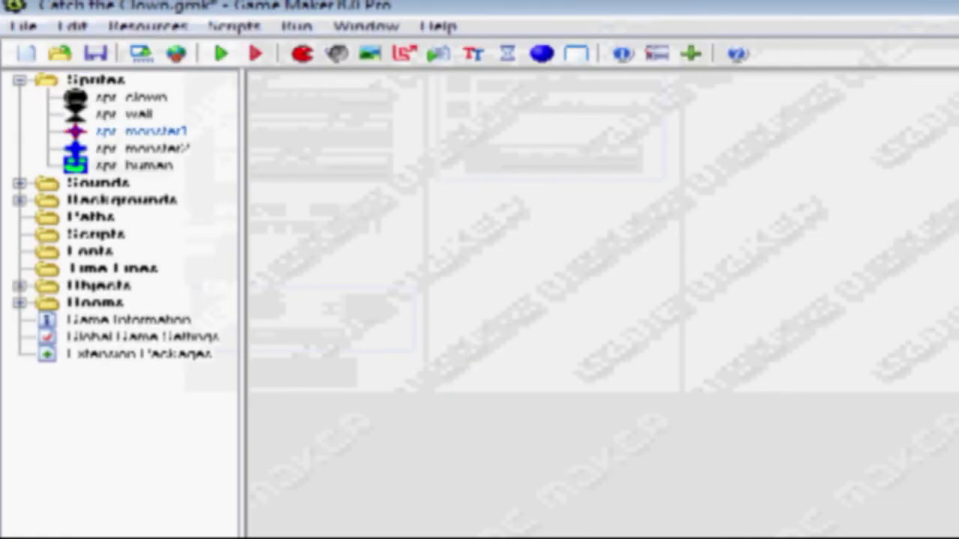
# - Create a new sprite named spr_inv_wall
pyautogui.click(96, 79)
pyautogui.rightClick(95, 79)
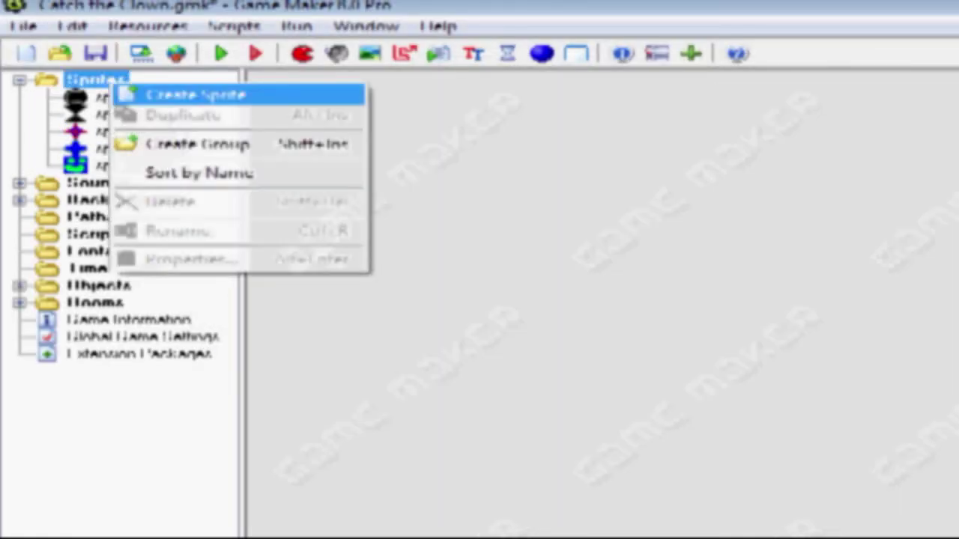
pyautogui.click(187, 92)
pyautogui.write('spr_')
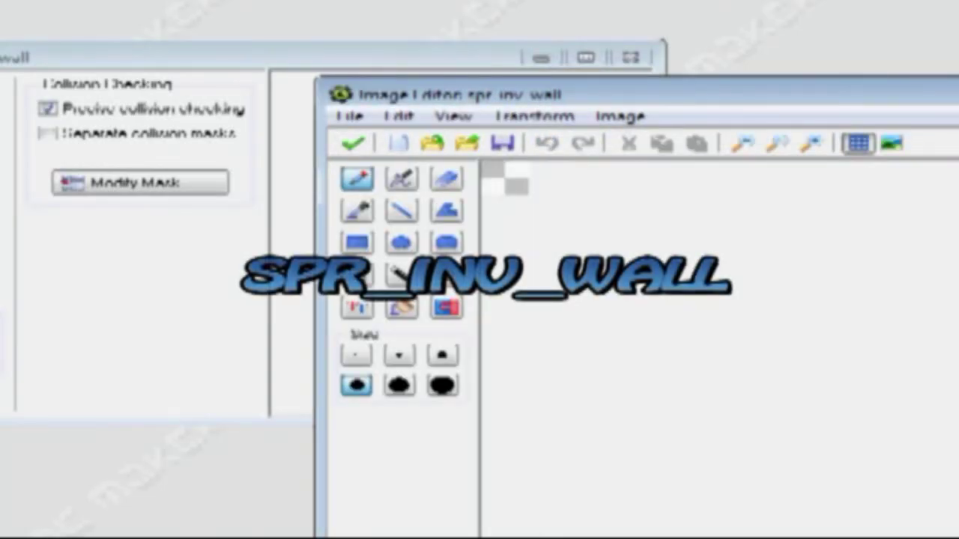
pyautogui.click(811, 143)
pyautogui.click(811, 143)
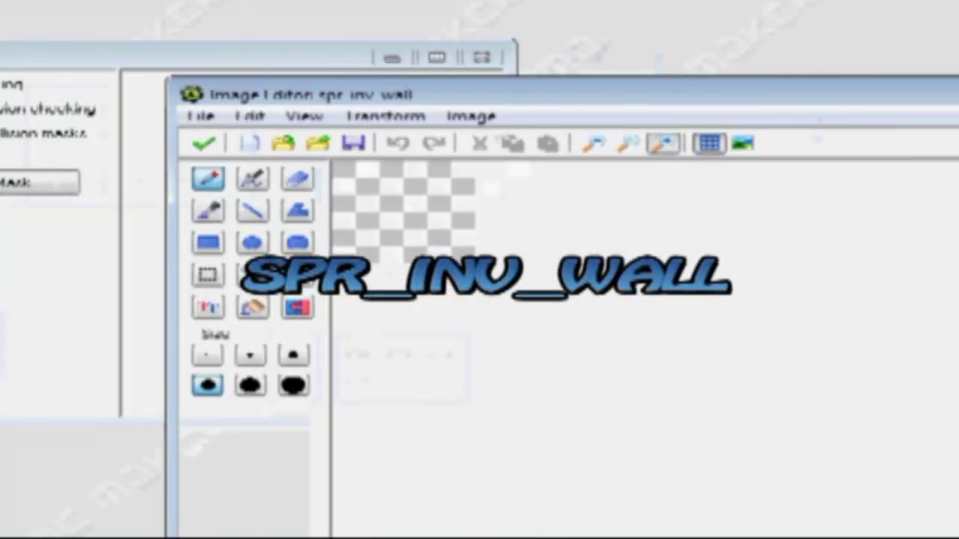
pyautogui.click(811, 143)
pyautogui.click(811, 143)
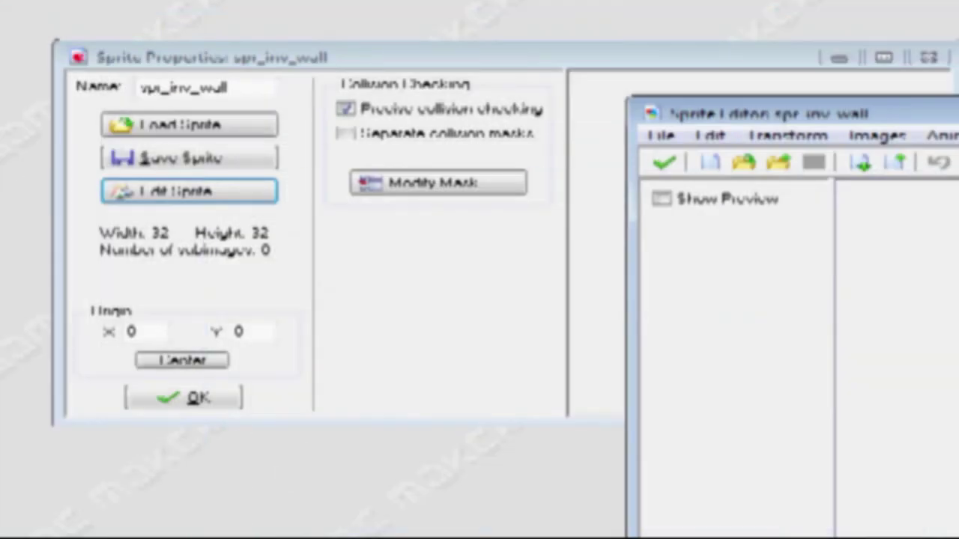
# - Add an image to spr_inv_wall, fill it completely with green, and save the sprite
pyautogui.click(597, 162)
pyautogui.doubleClick(597, 199)
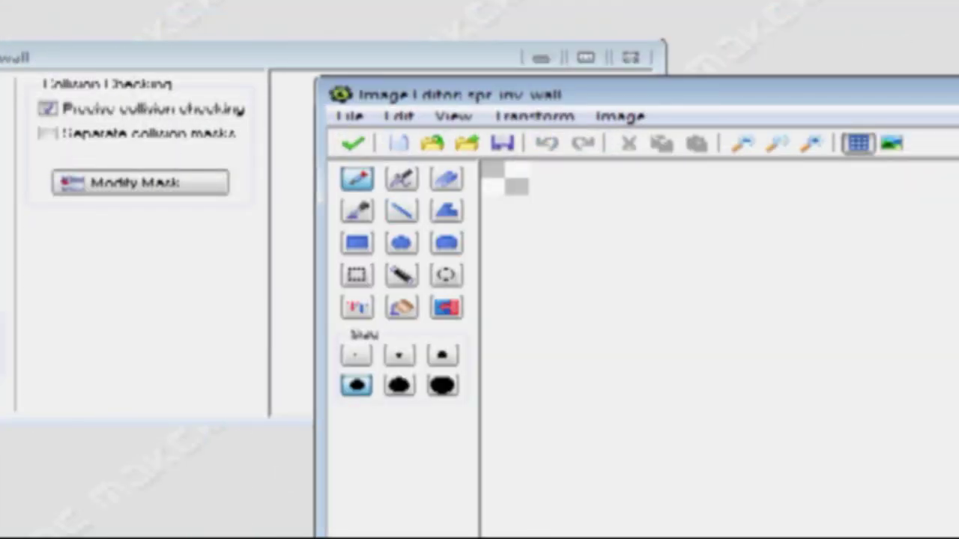
pyautogui.click(811, 144)
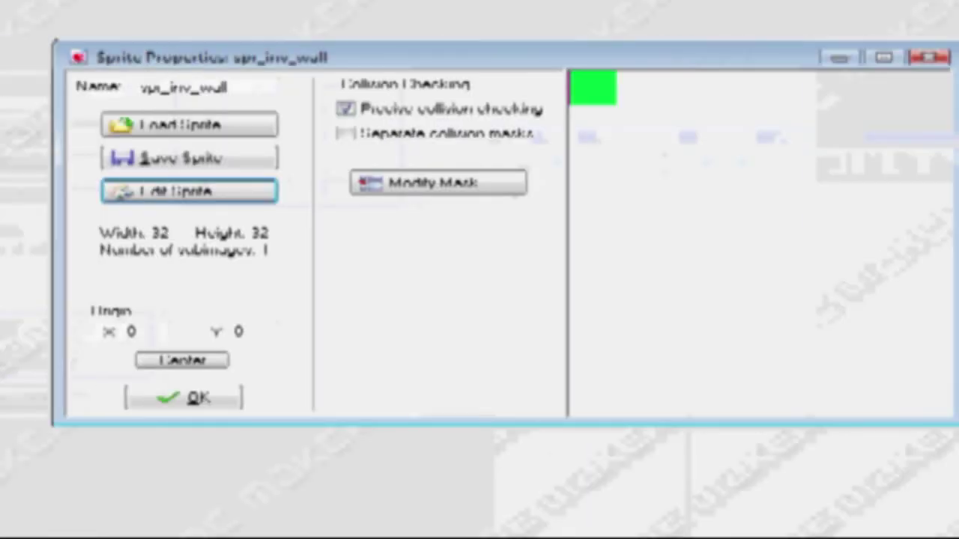
pyautogui.click(333, 397)
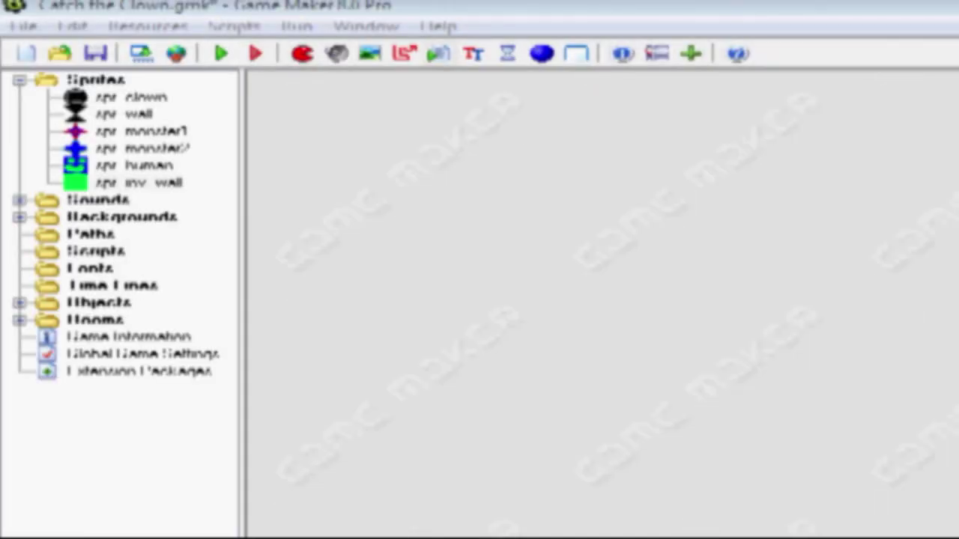